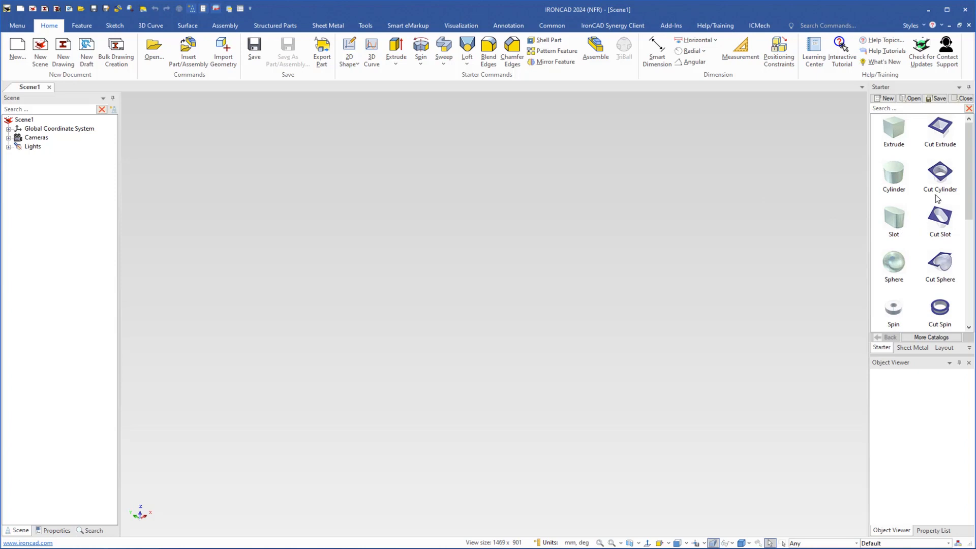
{"action": "mouse_move", "coordinate": [967, 186]}
{"action": "left_mouse_down"}
{"action": "mouse_move", "coordinate": [967, 292]}
{"action": "mouse_move", "coordinate": [967, 183]}
{"action": "left_mouse_up"}
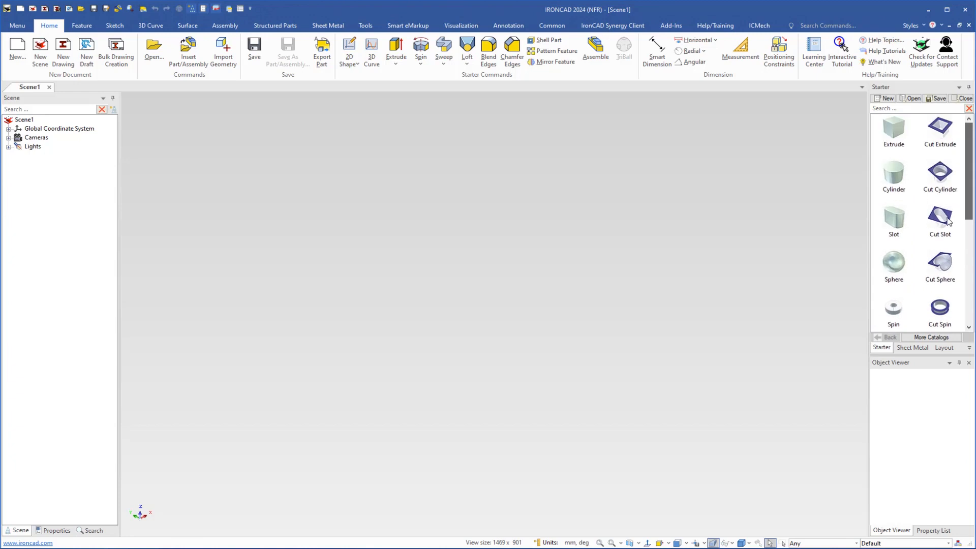
{"action": "left_click", "coordinate": [928, 339]}
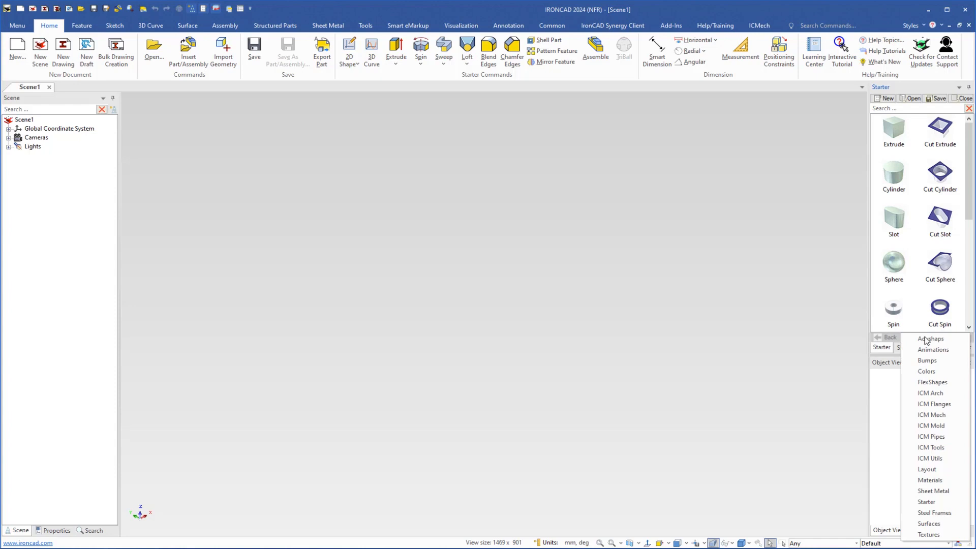
{"action": "left_click", "coordinate": [829, 252]}
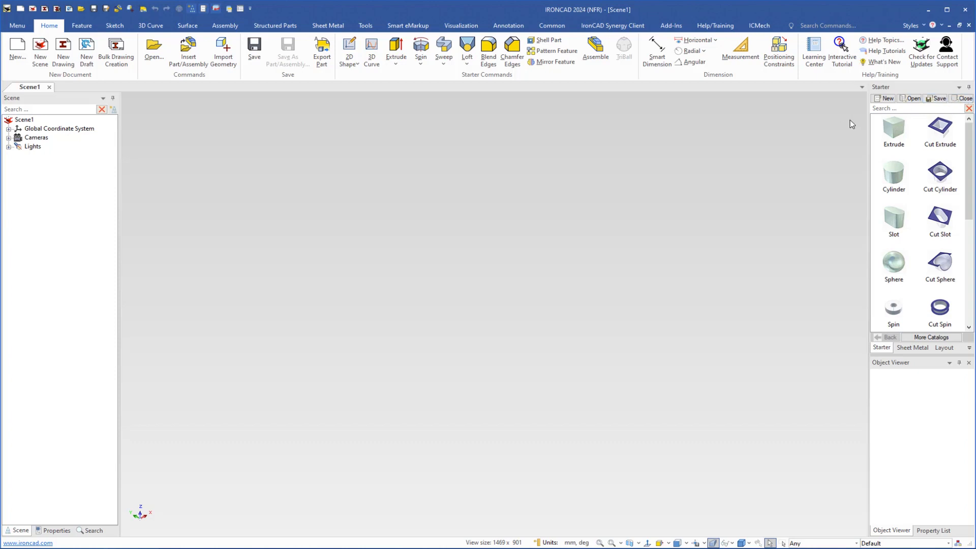
{"action": "left_click", "coordinate": [553, 29]}
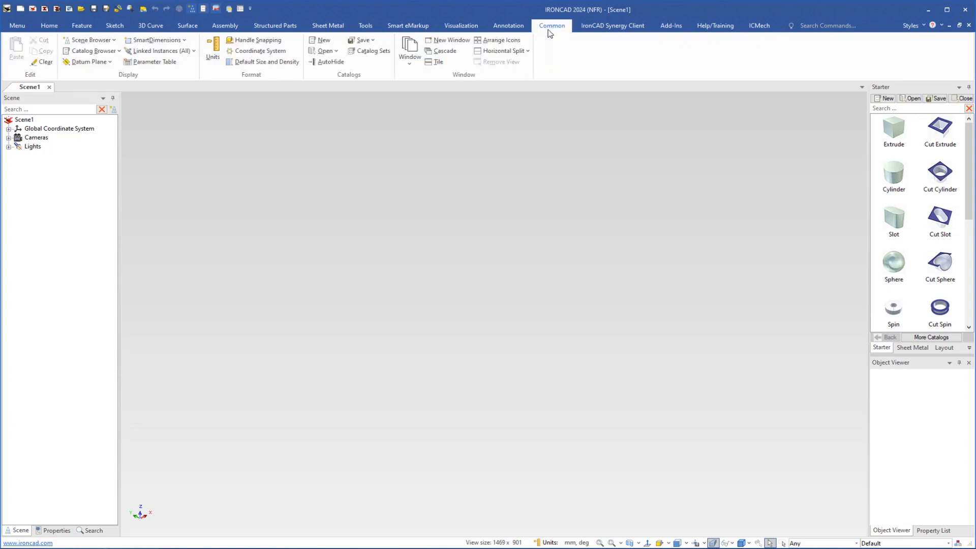
{"action": "left_click", "coordinate": [324, 51]}
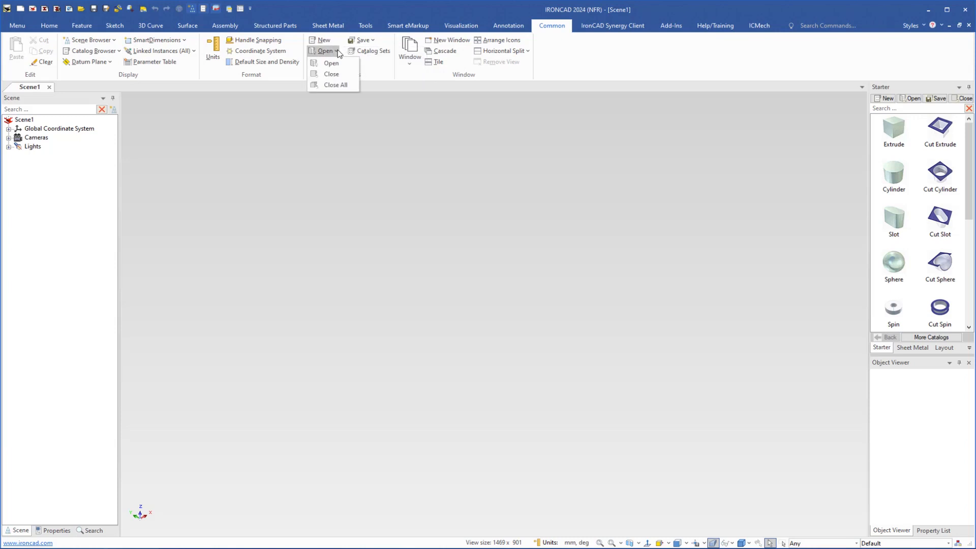
{"action": "left_click", "coordinate": [370, 68]}
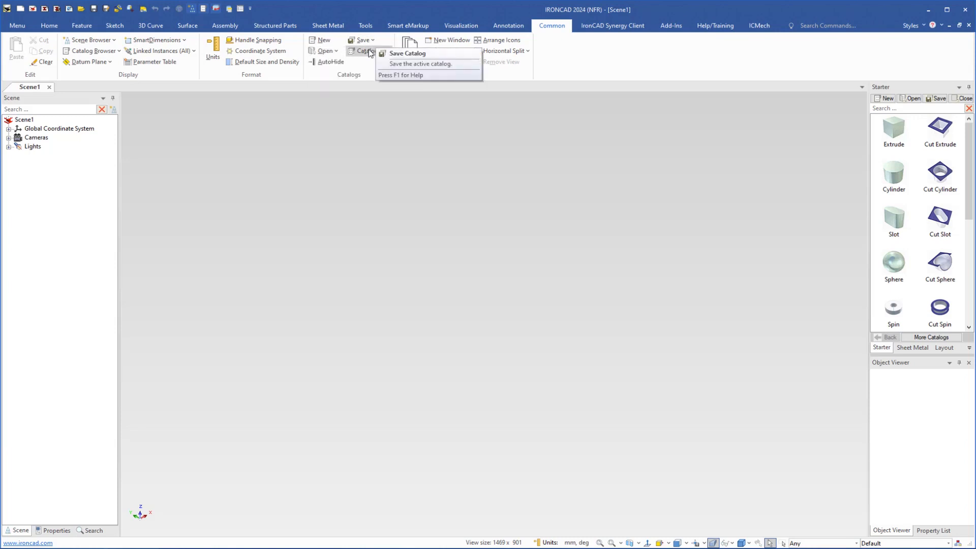
{"action": "left_click", "coordinate": [50, 27]}
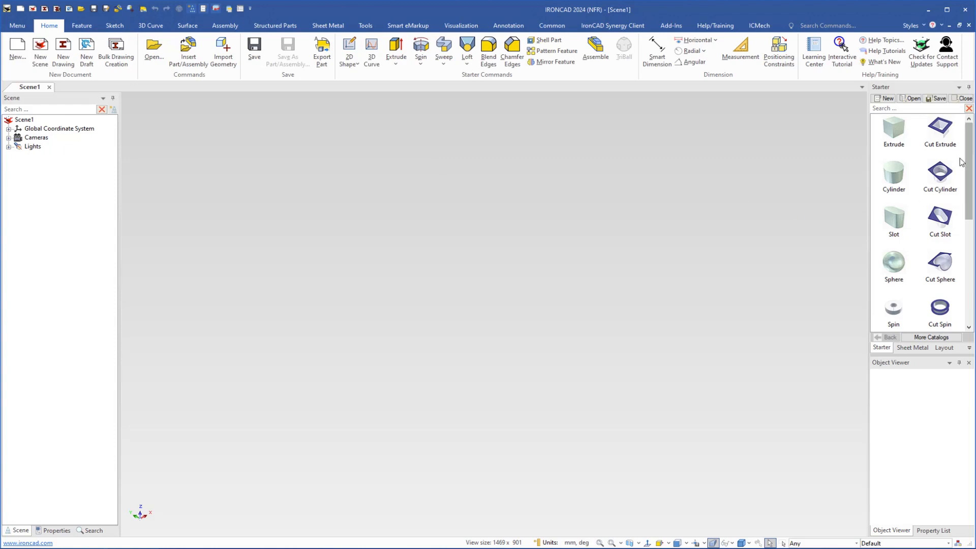
Create a new catalog and save it as Engine Parts in the Stirling Engine folder
{"action": "left_click", "coordinate": [888, 99]}
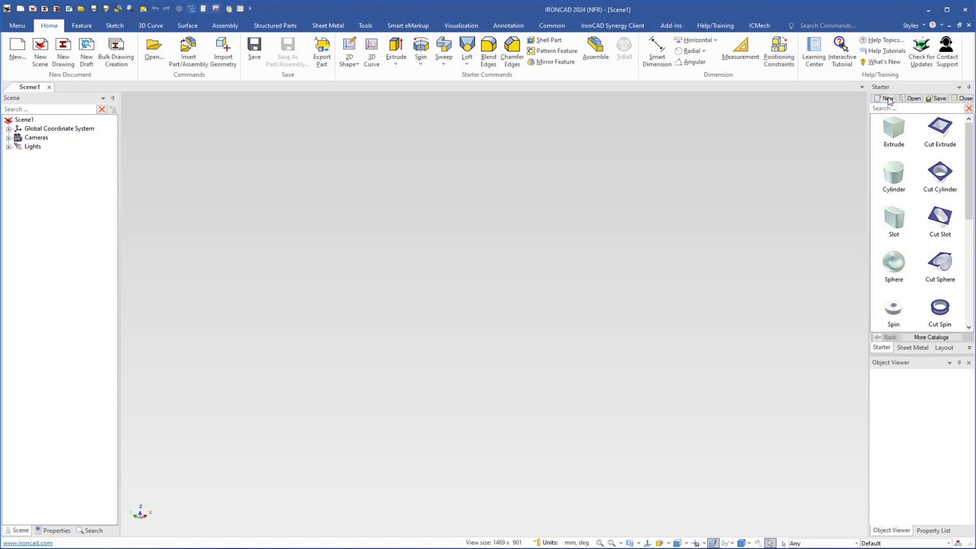
{"action": "left_click", "coordinate": [942, 100]}
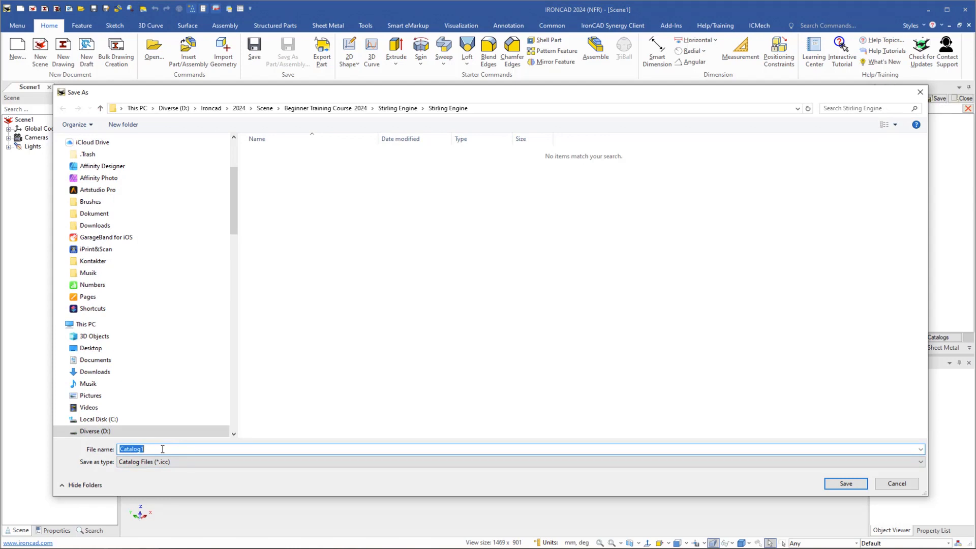
{"action": "type", "text": "Engin"}
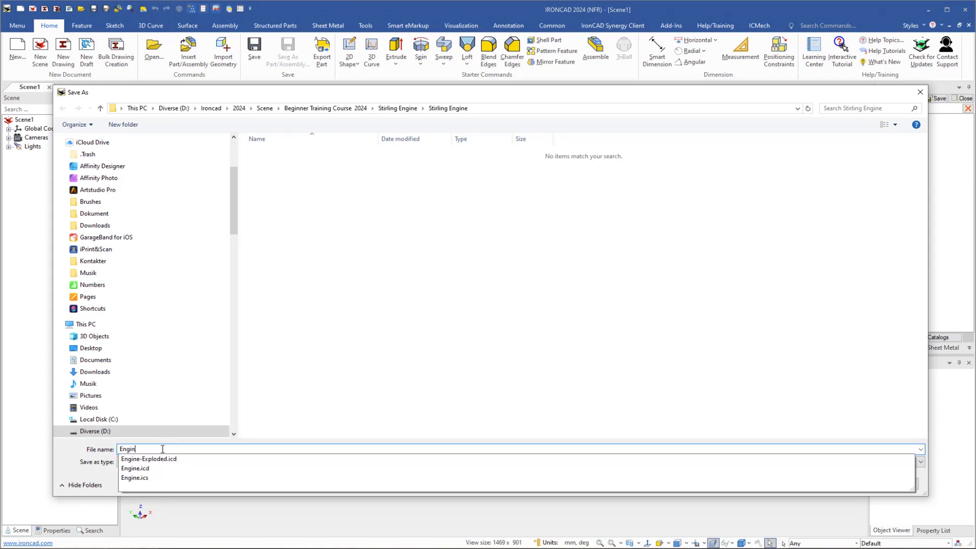
{"action": "type", "text": "e Parts"}
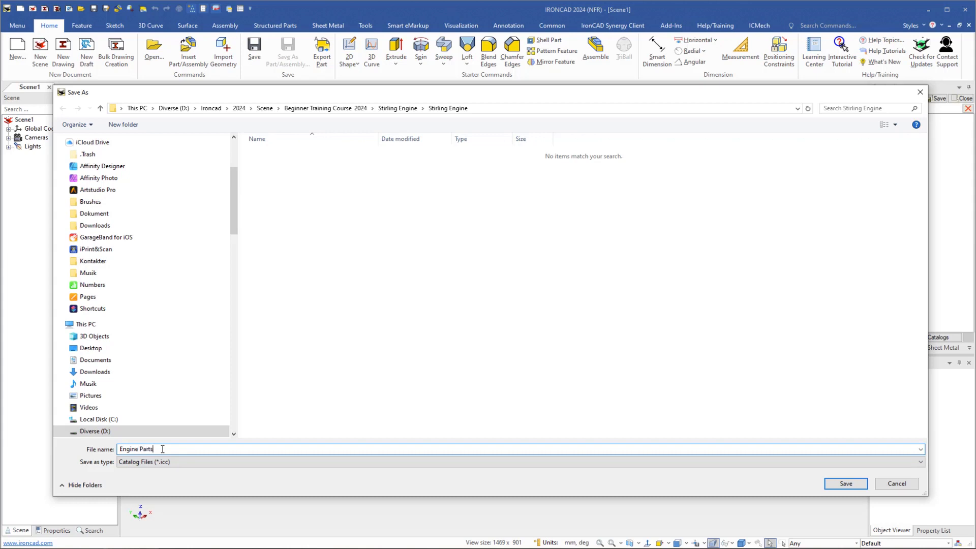
{"action": "key", "text": "Return"}
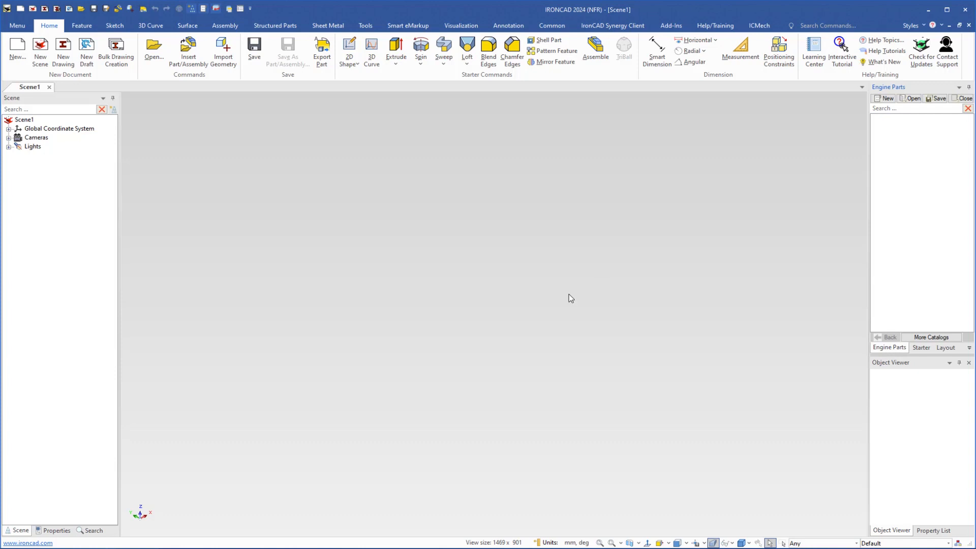
Open the Engine scene file from the Stirling Engine folder
{"action": "left_click", "coordinate": [155, 58]}
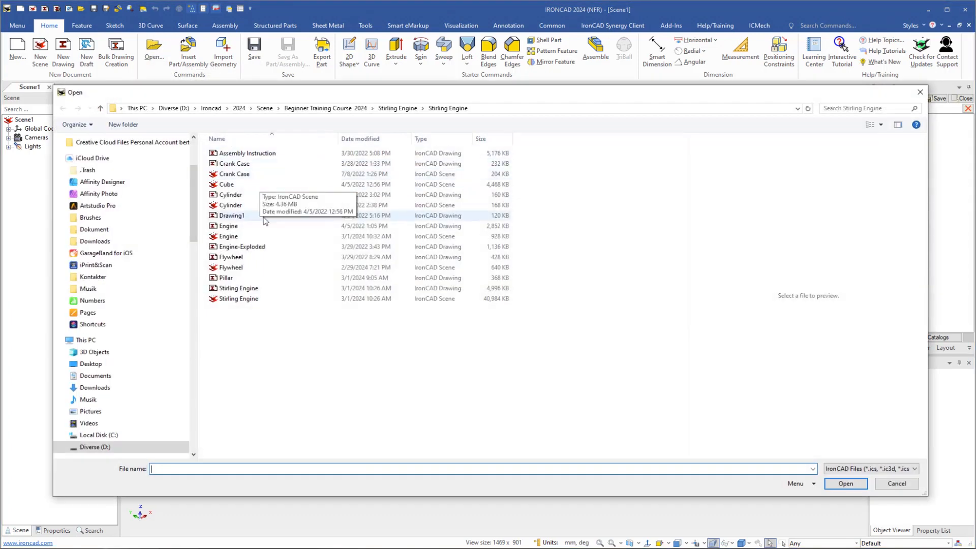
{"action": "left_click", "coordinate": [216, 240]}
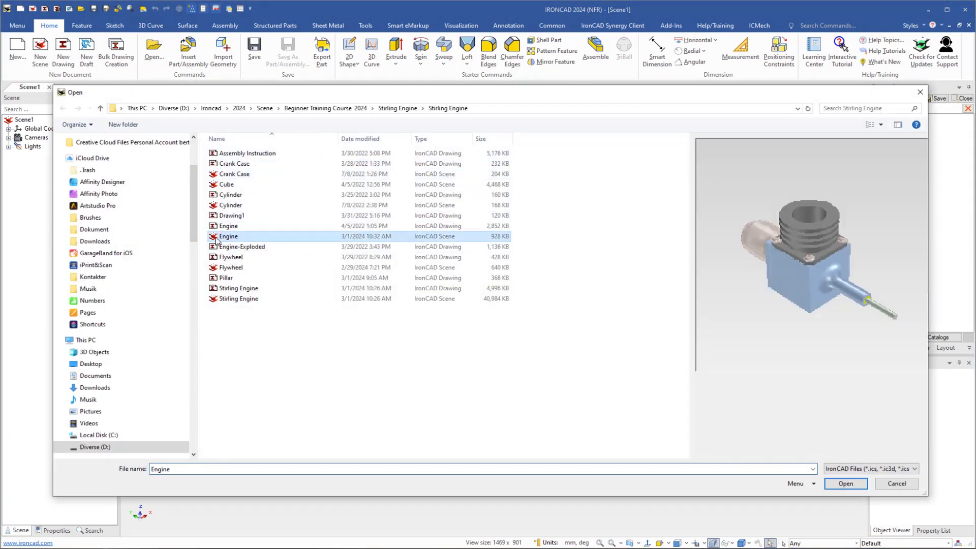
{"action": "left_click", "coordinate": [844, 484]}
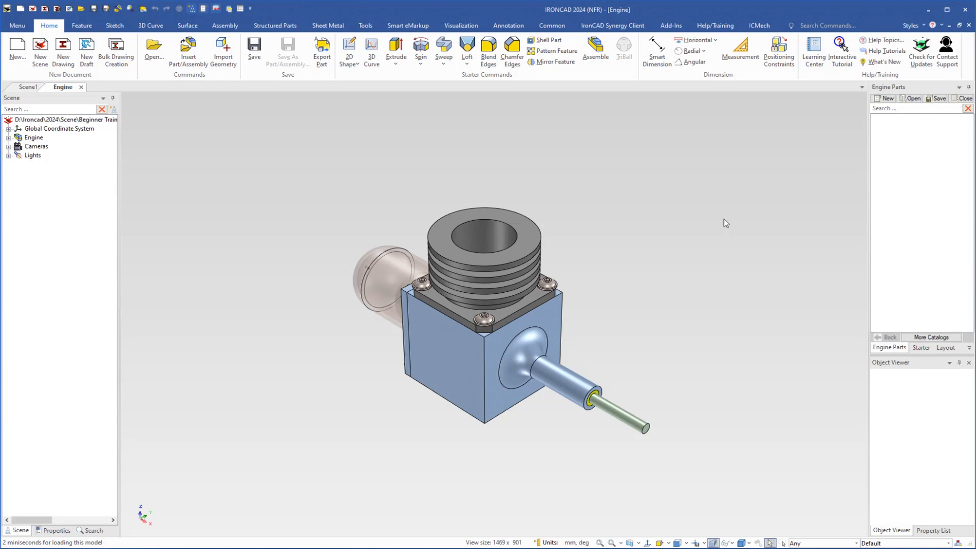
Add the engine's finned Cylinder part to the Engine Parts catalog without maintaining its external link
{"action": "left_click", "coordinate": [468, 269]}
{"action": "left_click", "coordinate": [474, 254]}
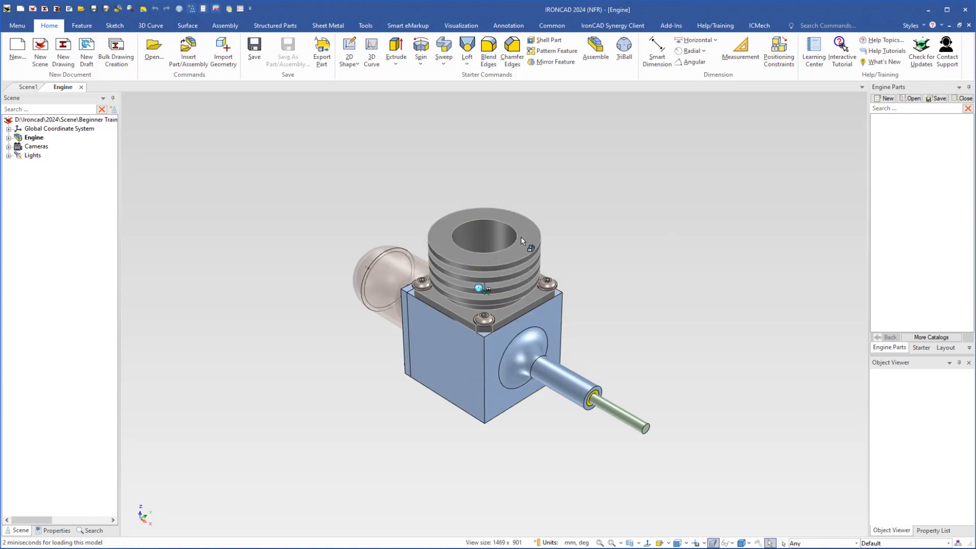
{"action": "left_click_drag", "start_coordinate": [526, 234], "coordinate": [889, 131]}
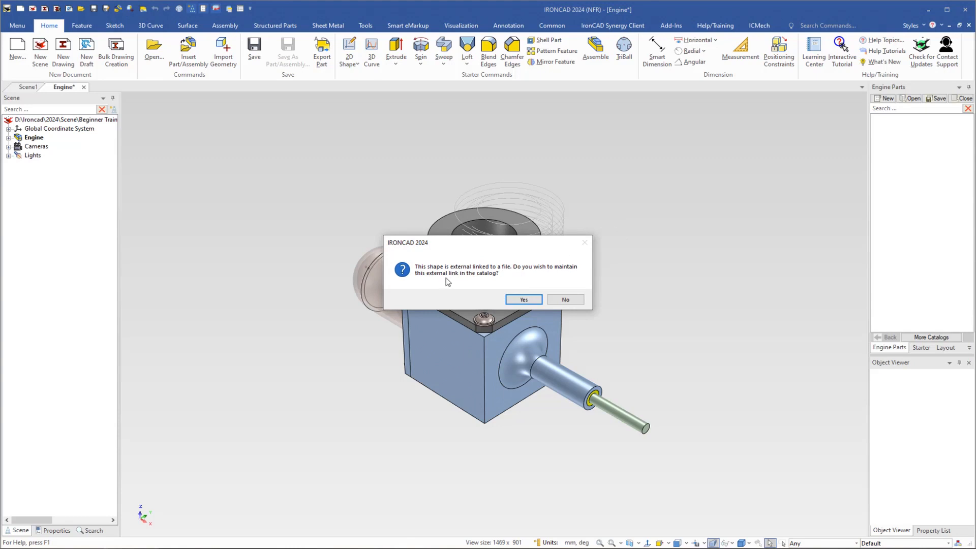
{"action": "left_click", "coordinate": [564, 300]}
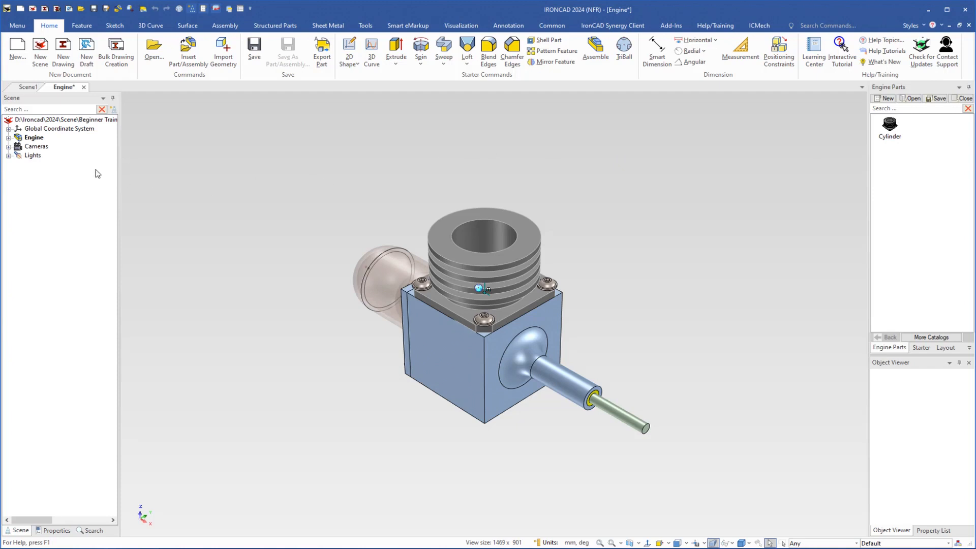
Expand the Engine assembly and add its Crank Case to the Engine Parts catalog without maintaining the external link
{"action": "left_click", "coordinate": [8, 138]}
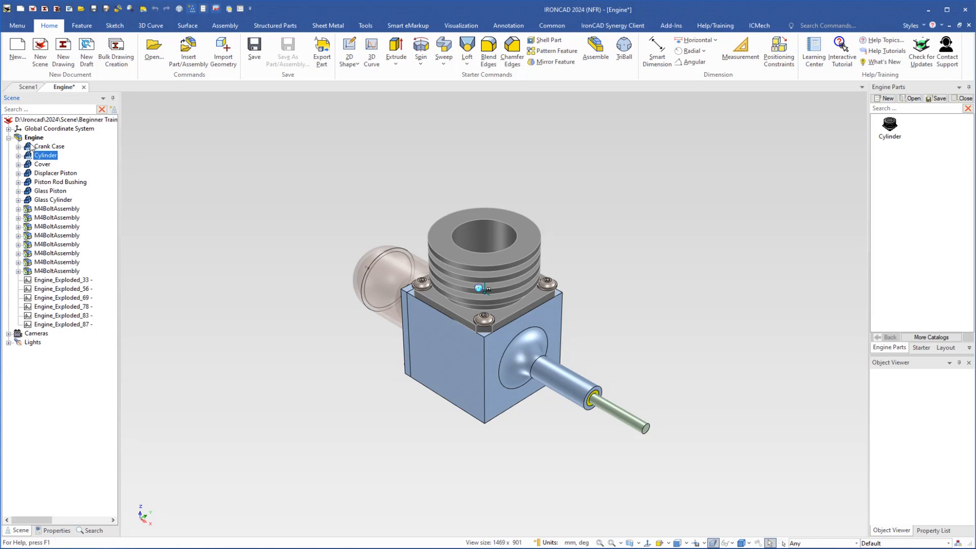
{"action": "left_click", "coordinate": [32, 147]}
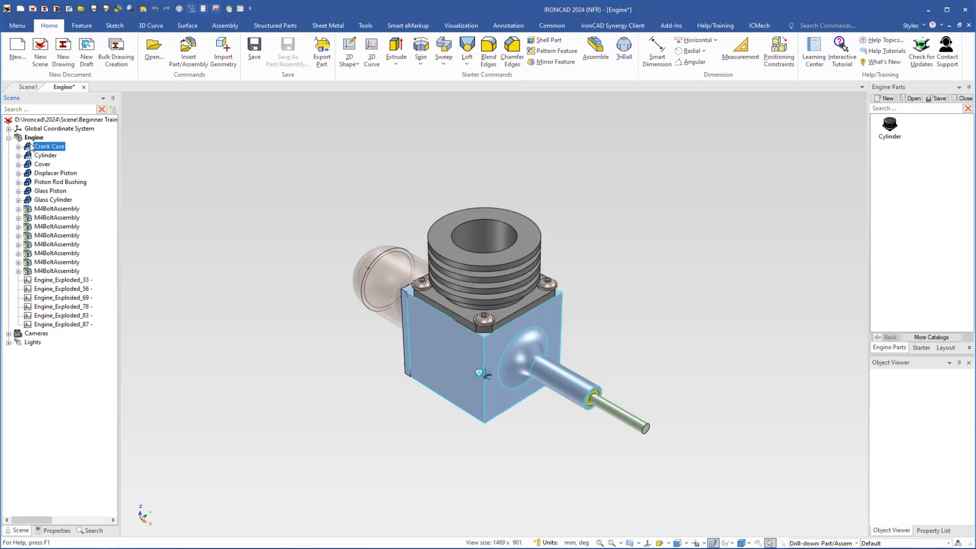
{"action": "left_click_drag", "start_coordinate": [32, 147], "coordinate": [928, 145]}
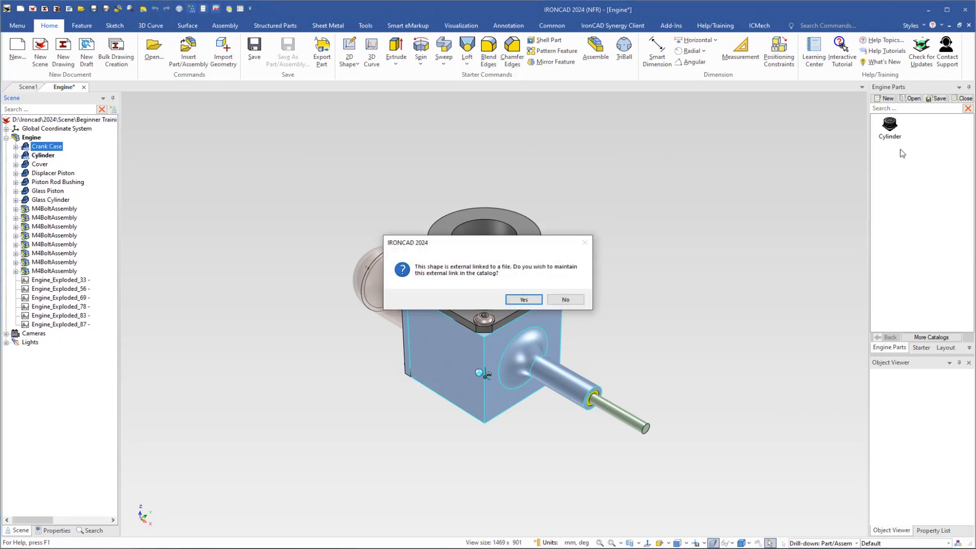
{"action": "left_click", "coordinate": [566, 300]}
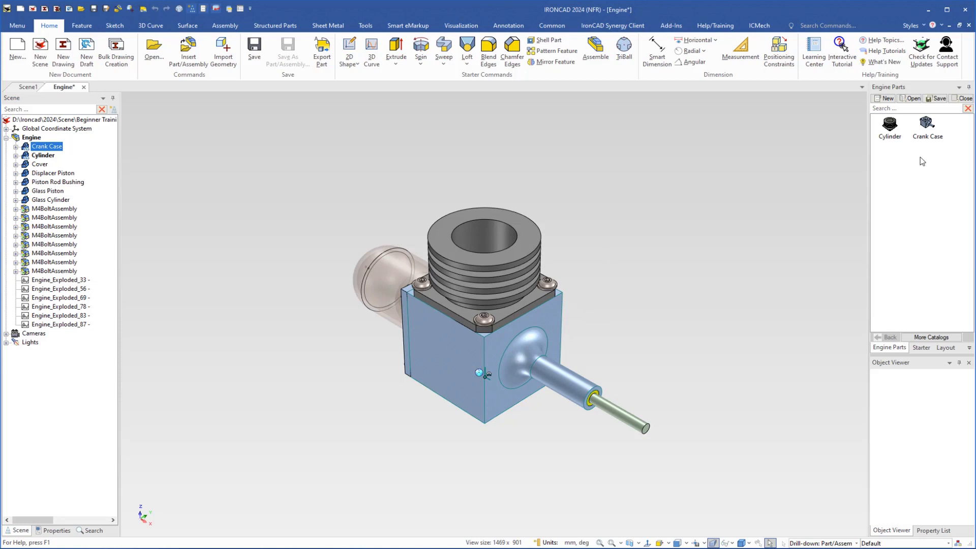
Add the Cover and Displacer Piston from the Engine assembly to the Engine Parts catalog
{"action": "left_click", "coordinate": [25, 165]}
{"action": "left_click_drag", "start_coordinate": [26, 166], "coordinate": [904, 167]}
{"action": "left_click", "coordinate": [26, 174]}
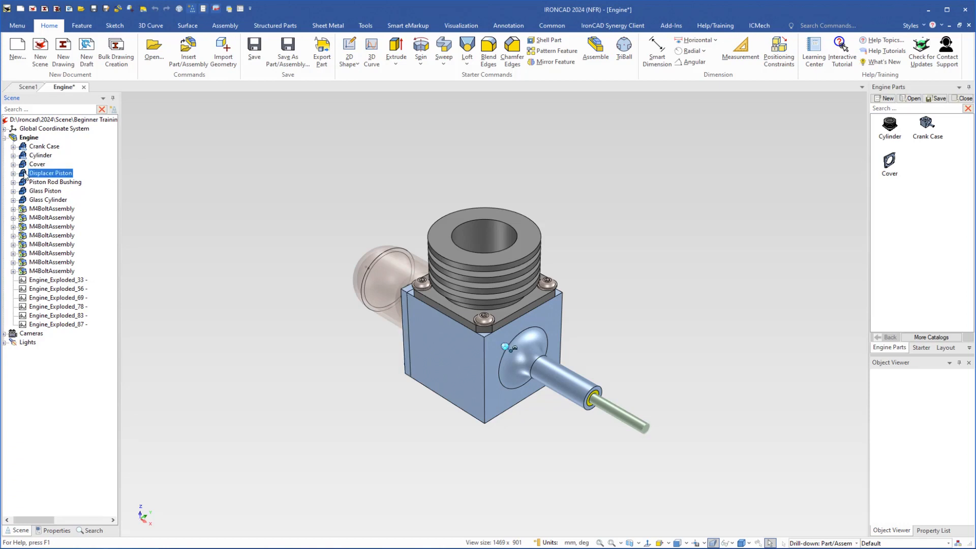
{"action": "left_click_drag", "start_coordinate": [26, 175], "coordinate": [922, 170]}
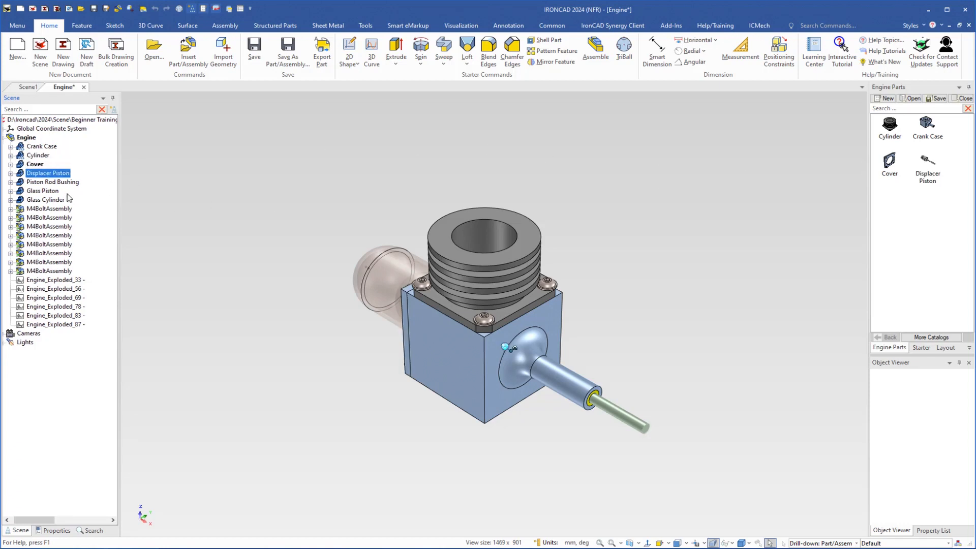
Add the Piston Rod Bushing, Glass Piston and Glass Cylinder from the Engine assembly to the Engine Parts catalog
{"action": "left_click", "coordinate": [20, 182]}
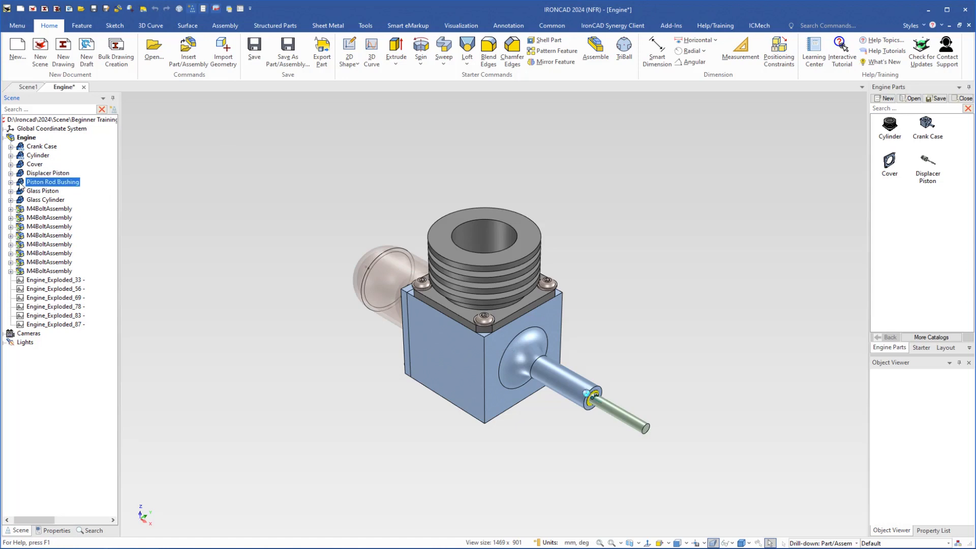
{"action": "left_click_drag", "start_coordinate": [21, 186], "coordinate": [890, 203]}
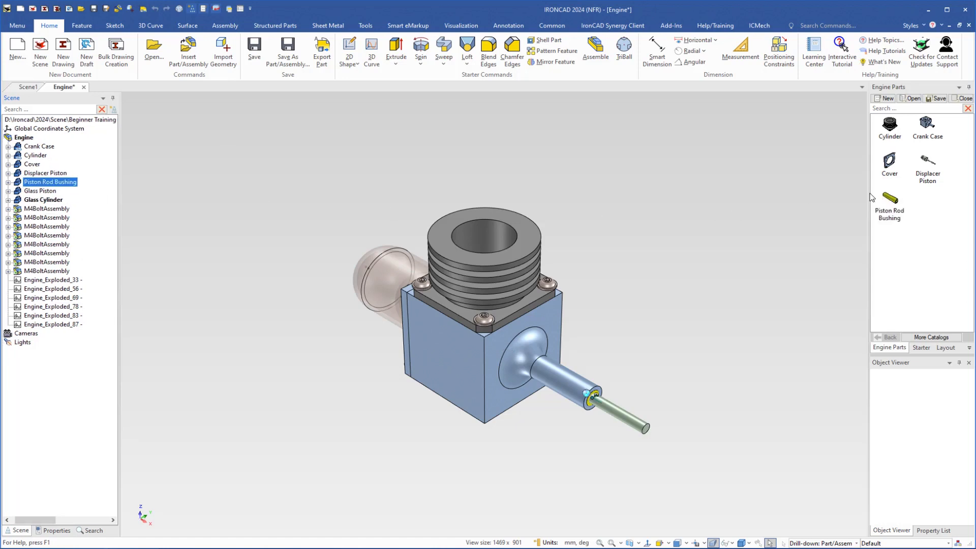
{"action": "left_click", "coordinate": [20, 190]}
{"action": "left_click_drag", "start_coordinate": [18, 191], "coordinate": [926, 204]}
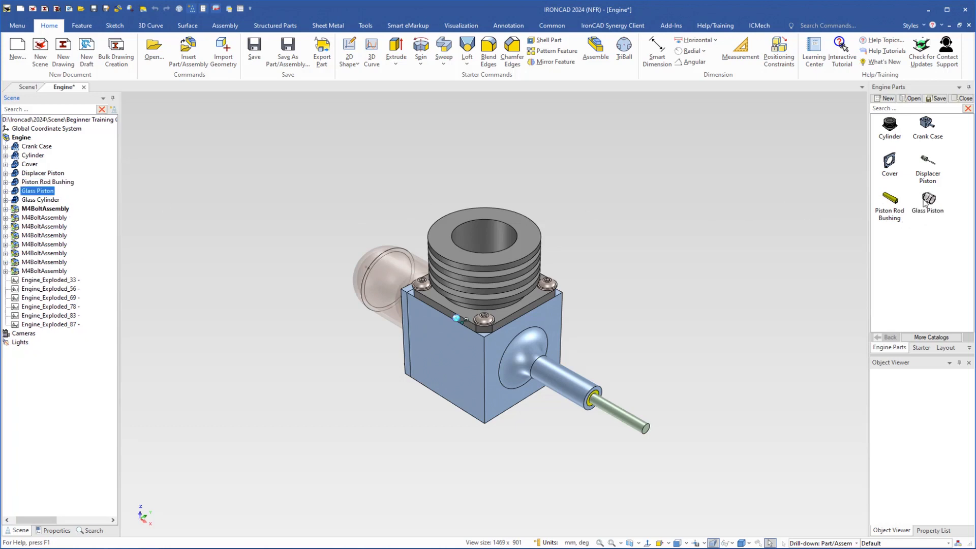
{"action": "left_click", "coordinate": [16, 200]}
{"action": "left_click_drag", "start_coordinate": [16, 200], "coordinate": [901, 246]}
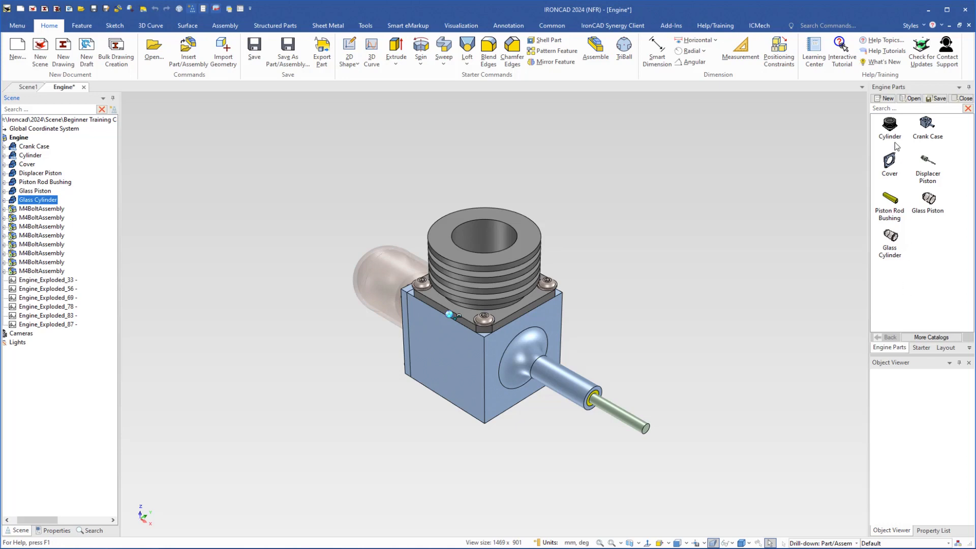
Preview the catalog's Cylinder item in the Object Viewer and regenerate the Engine Parts catalog
{"action": "left_click", "coordinate": [891, 126]}
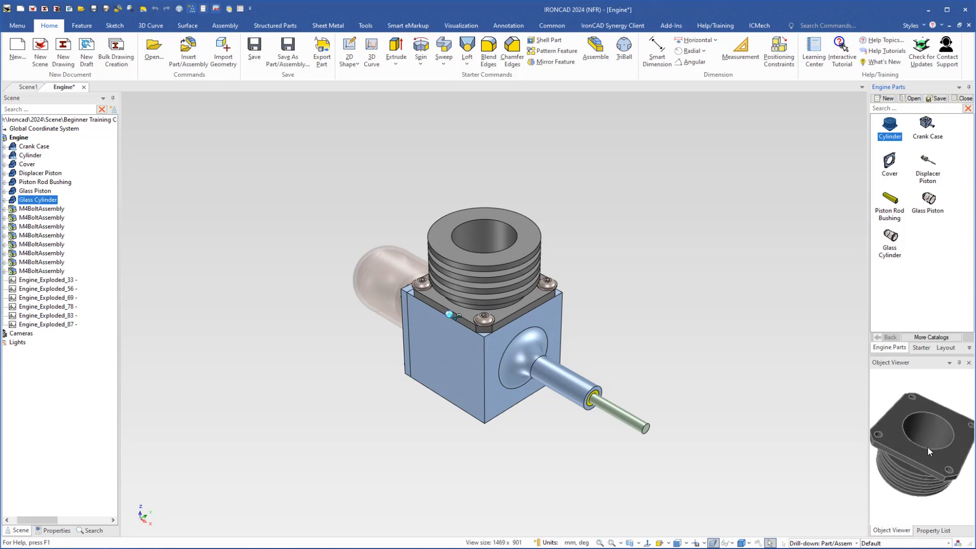
{"action": "left_click", "coordinate": [802, 331]}
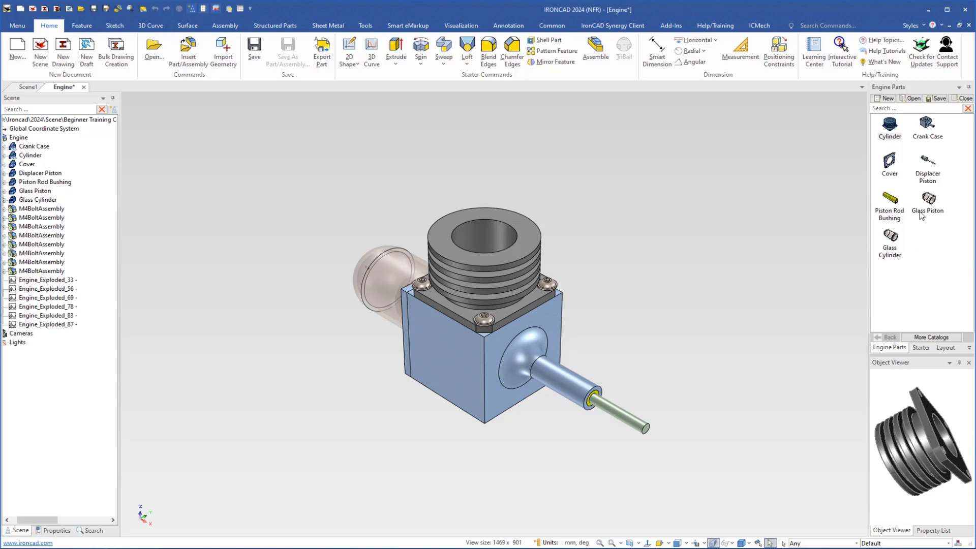
{"action": "right_click", "coordinate": [916, 183]}
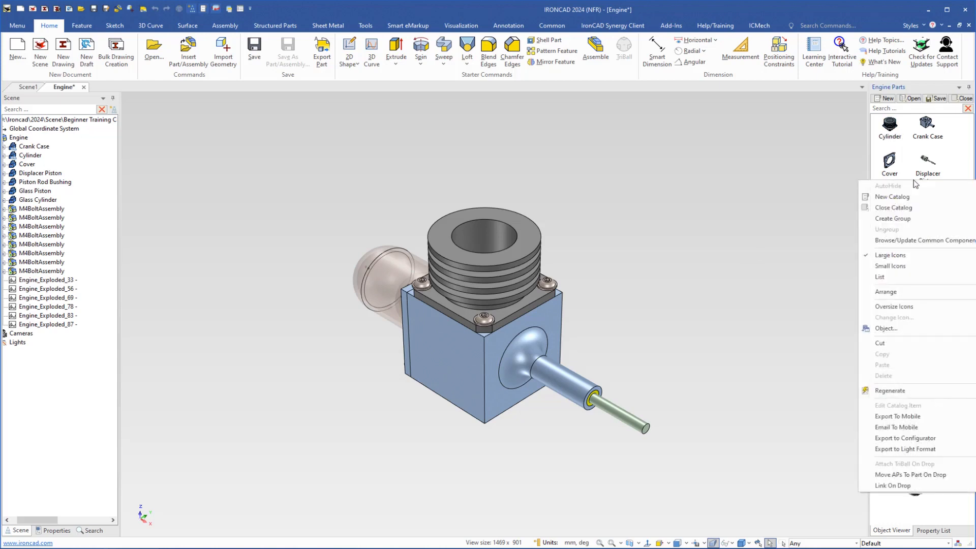
{"action": "left_click", "coordinate": [884, 392]}
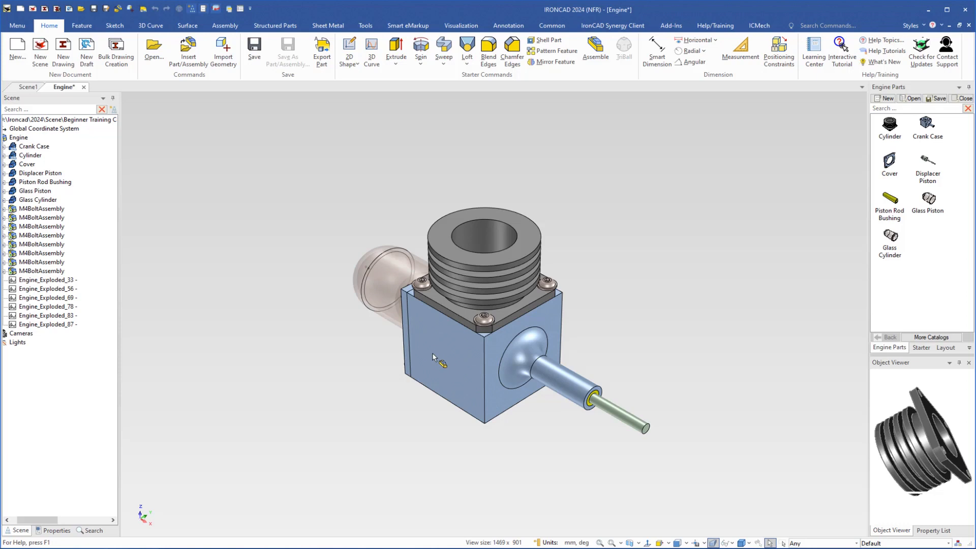
Orient the view square to the crank case's flat side face and switch off the perspective camera
{"action": "key", "text": "F7"}
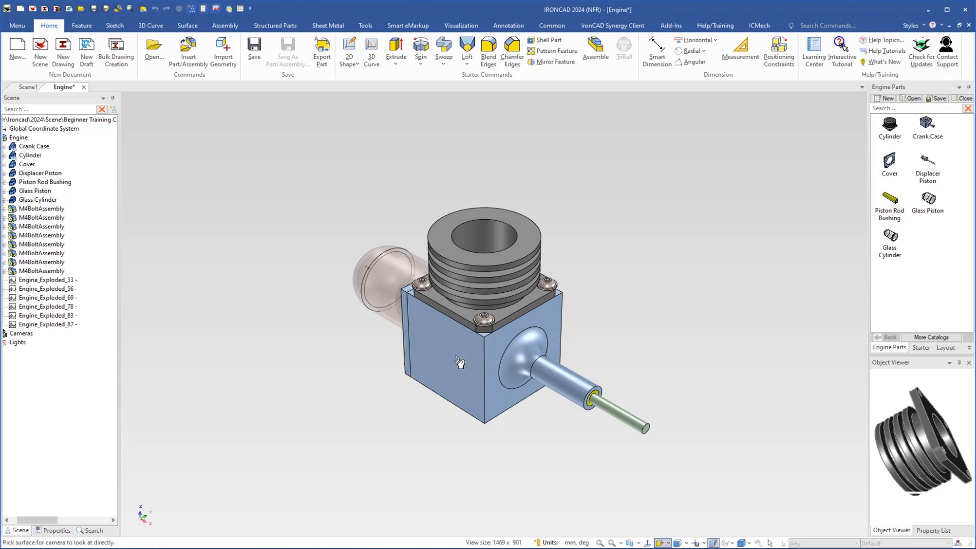
{"action": "left_click", "coordinate": [459, 366]}
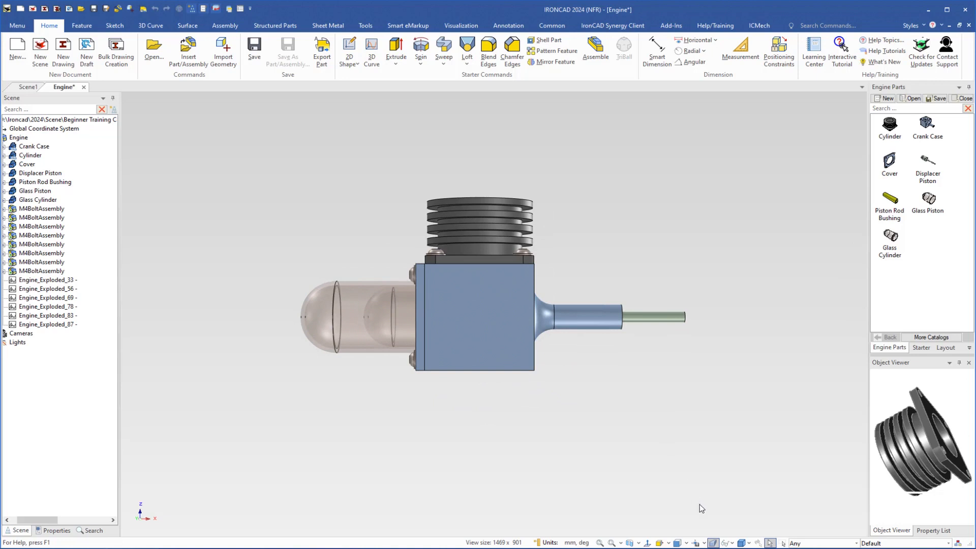
{"action": "left_click", "coordinate": [714, 543]}
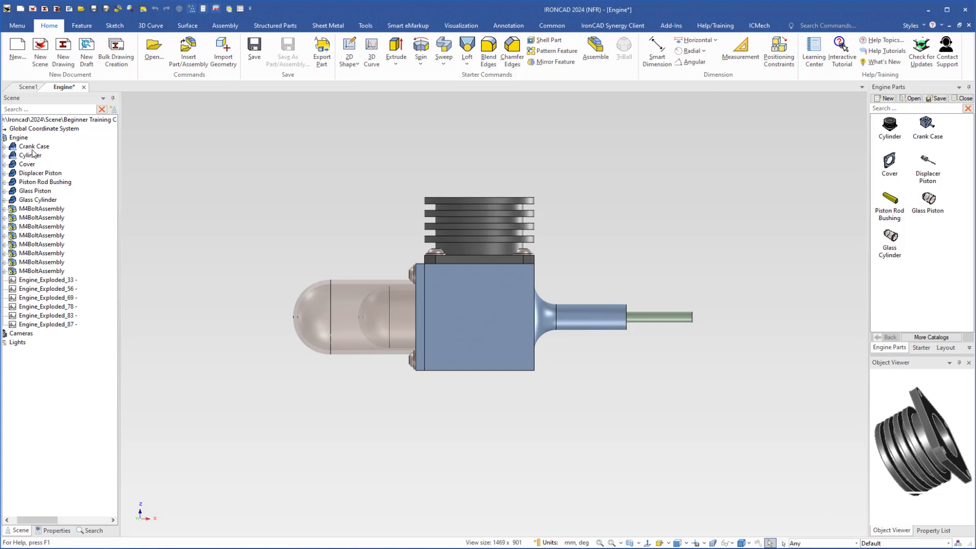
Add the Crank Case and Cylinder to the Engine Parts catalog again from the side view, without maintaining their external links
{"action": "left_click", "coordinate": [20, 146]}
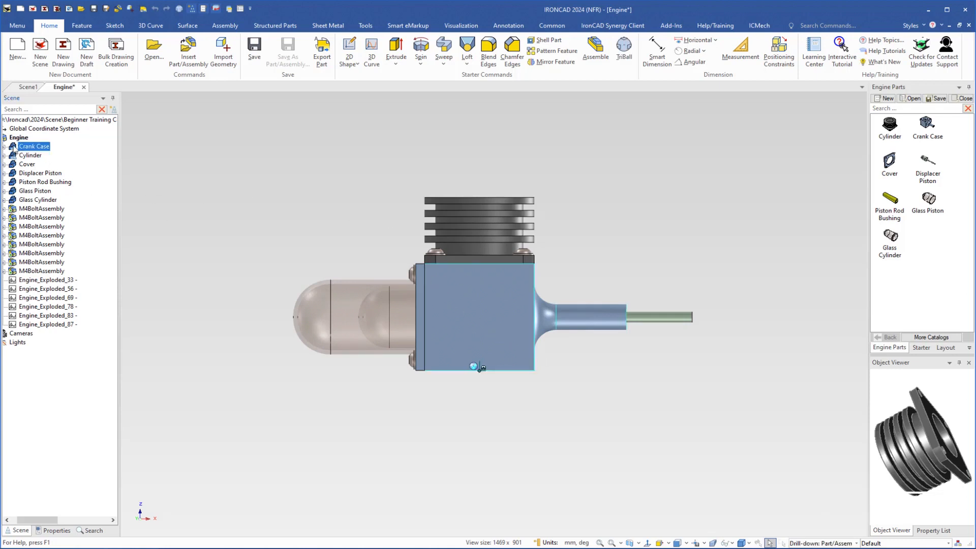
{"action": "left_click_drag", "start_coordinate": [13, 147], "coordinate": [934, 238]}
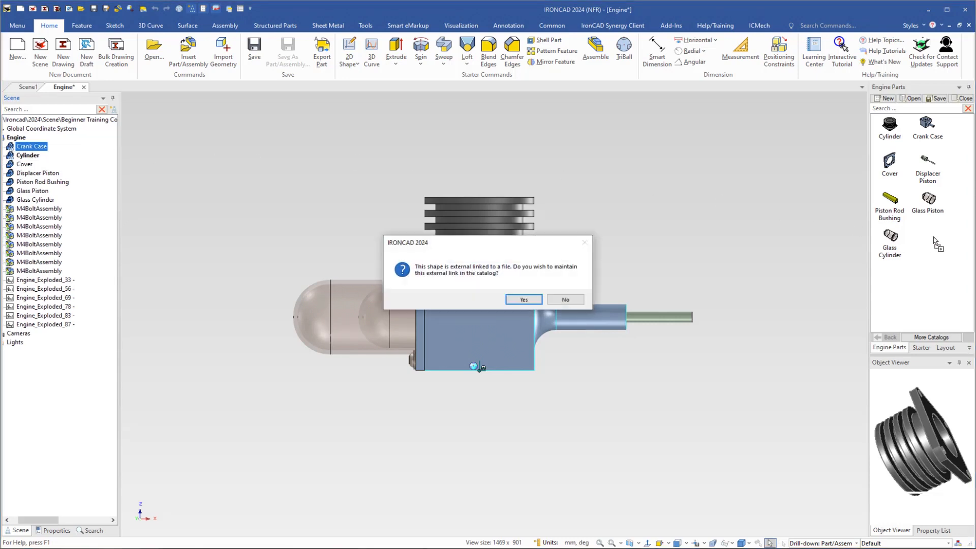
{"action": "left_click", "coordinate": [564, 300]}
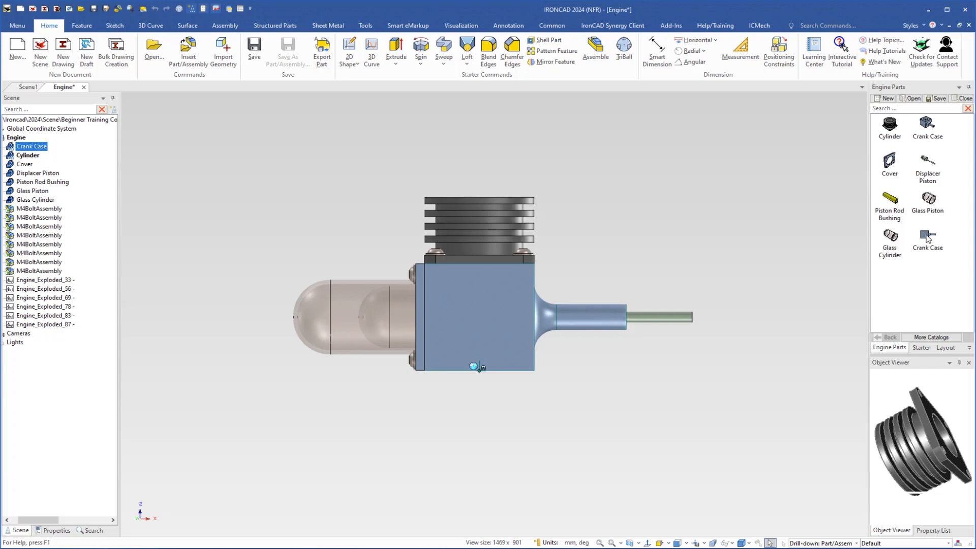
{"action": "left_click", "coordinate": [11, 158]}
{"action": "left_click_drag", "start_coordinate": [12, 158], "coordinate": [887, 277]}
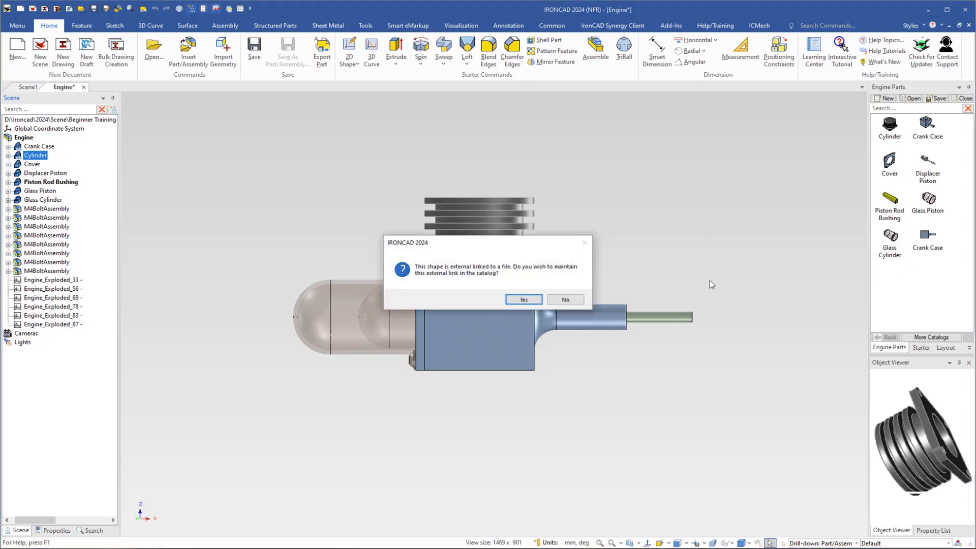
{"action": "left_click", "coordinate": [569, 300]}
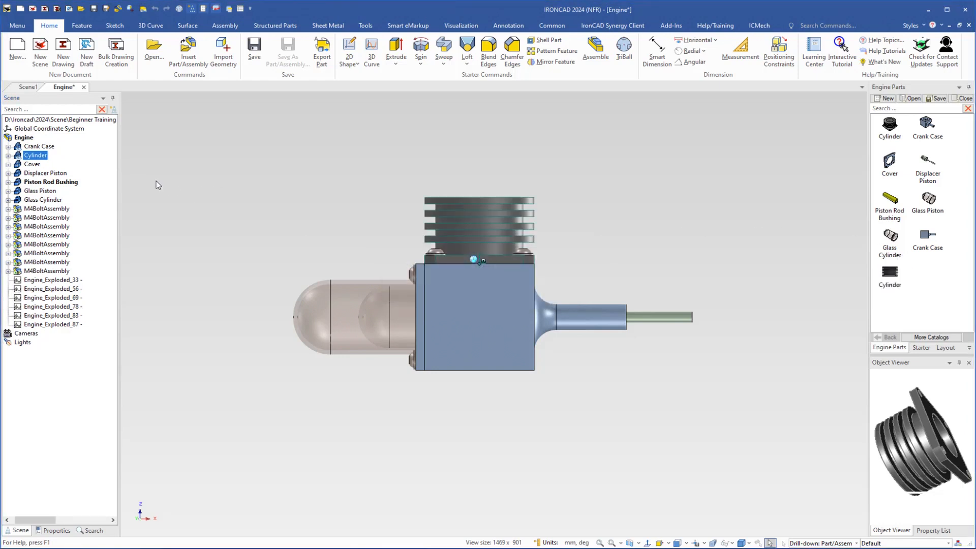
Add the Displacer Piston and Piston Rod Bushing to the Engine Parts catalog again from the side view
{"action": "left_click", "coordinate": [19, 174]}
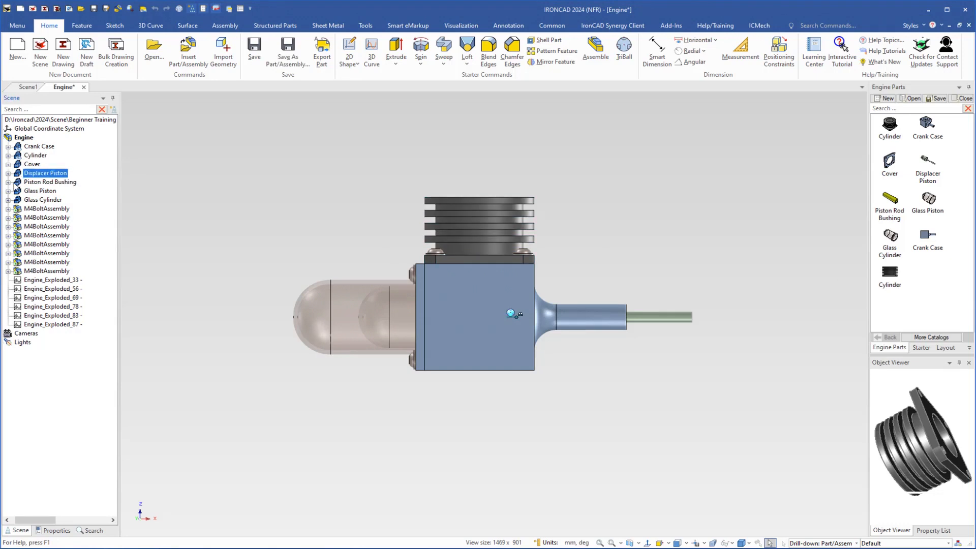
{"action": "left_click_drag", "start_coordinate": [17, 172], "coordinate": [928, 275]}
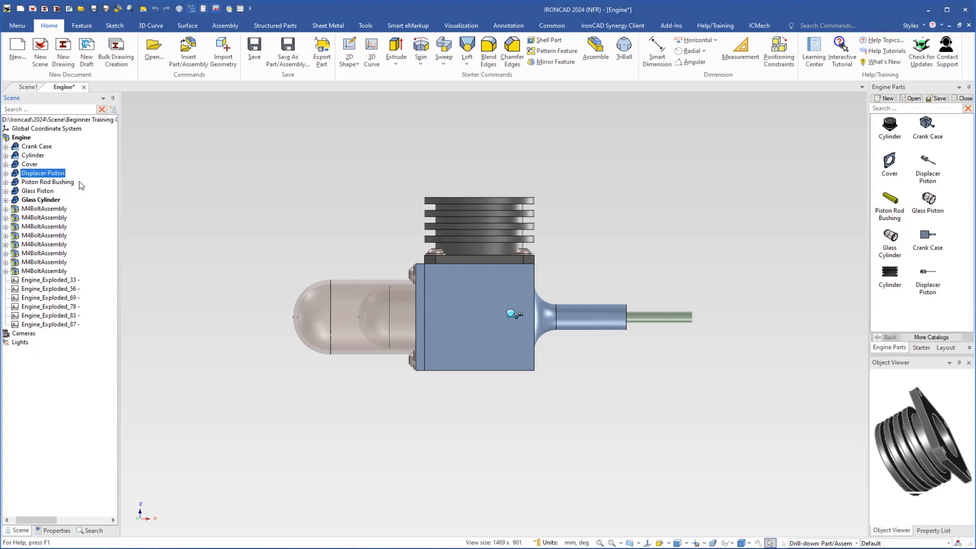
{"action": "left_click", "coordinate": [18, 184]}
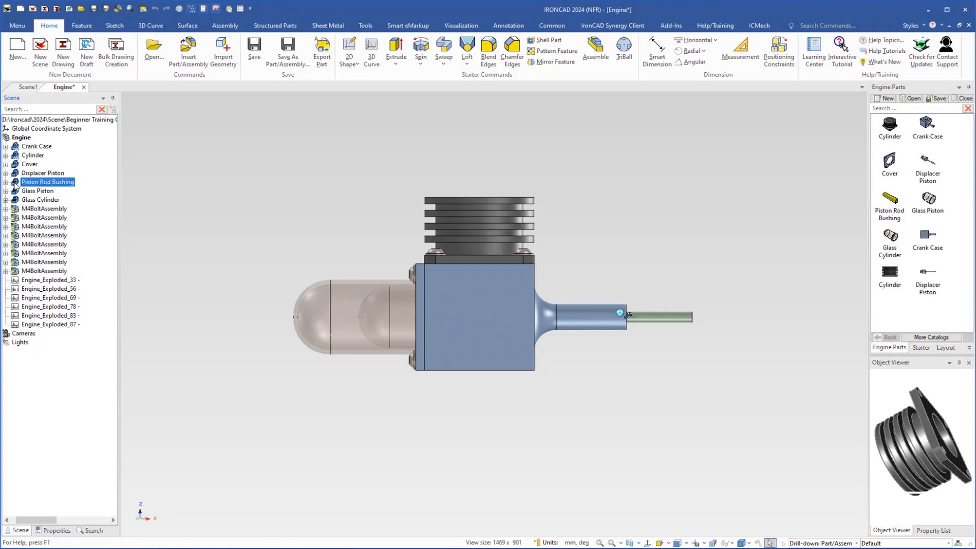
{"action": "left_click_drag", "start_coordinate": [19, 188], "coordinate": [884, 303]}
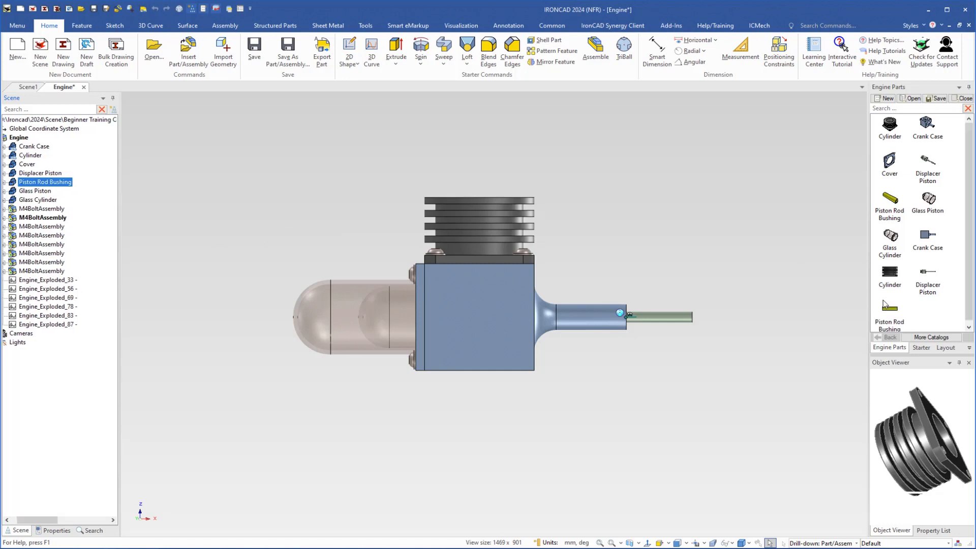
Add the Glass Piston and Glass Cylinder again from the side view, and enlarge the catalog area to show more items
{"action": "left_click", "coordinate": [20, 192]}
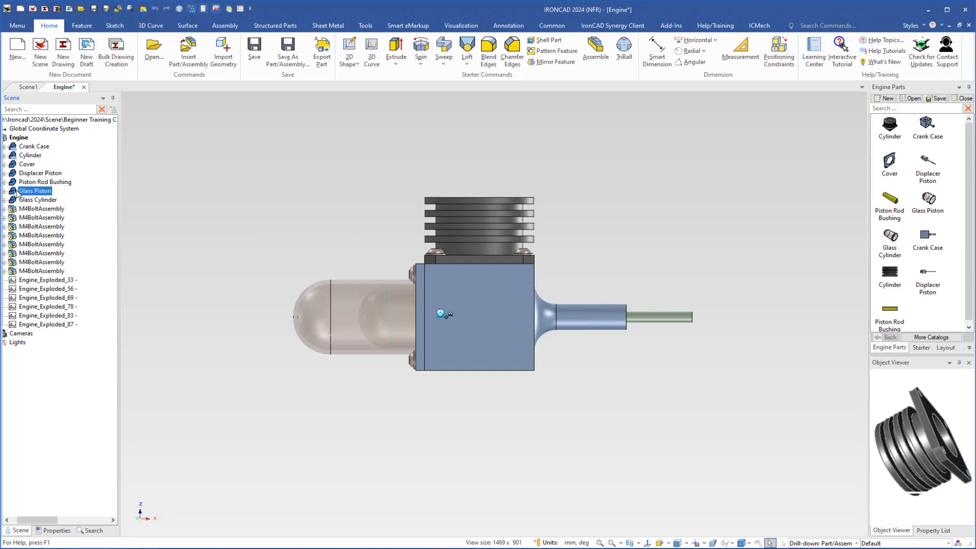
{"action": "left_click_drag", "start_coordinate": [20, 194], "coordinate": [929, 314]}
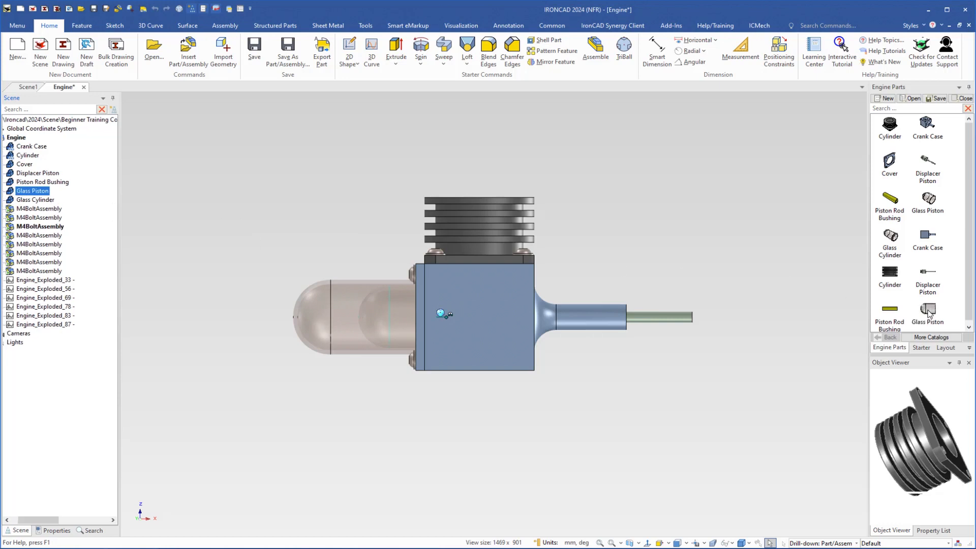
{"action": "left_click", "coordinate": [15, 201]}
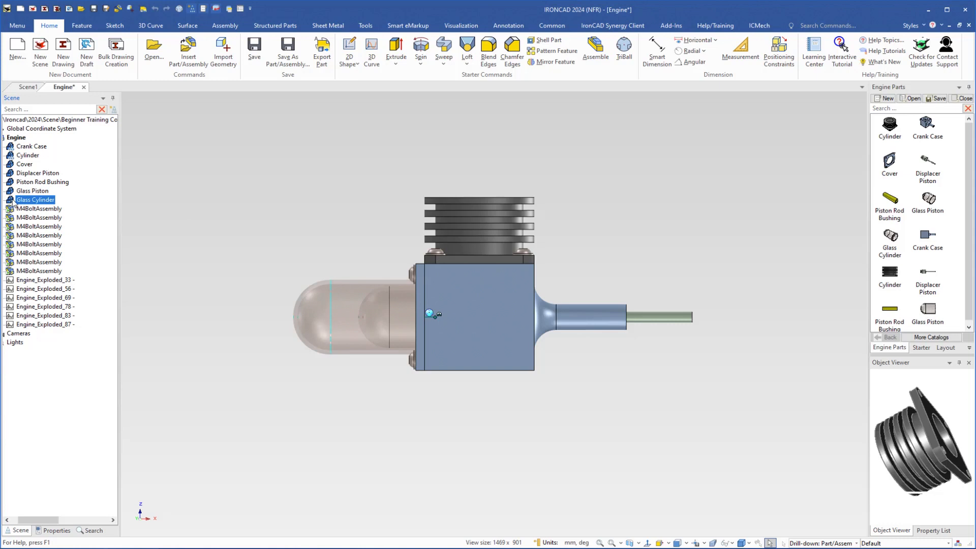
{"action": "left_click_drag", "start_coordinate": [12, 202], "coordinate": [926, 323]}
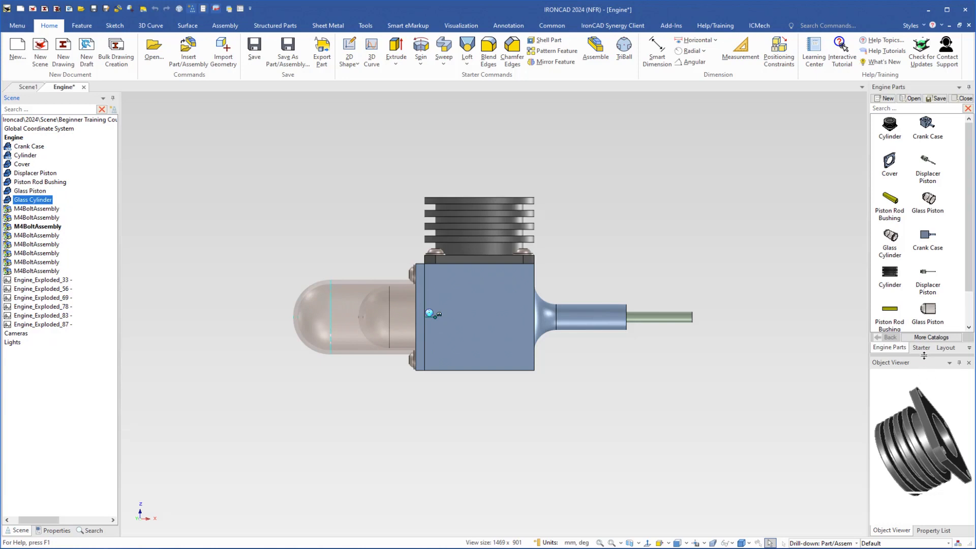
{"action": "left_click_drag", "start_coordinate": [925, 355], "coordinate": [927, 372]}
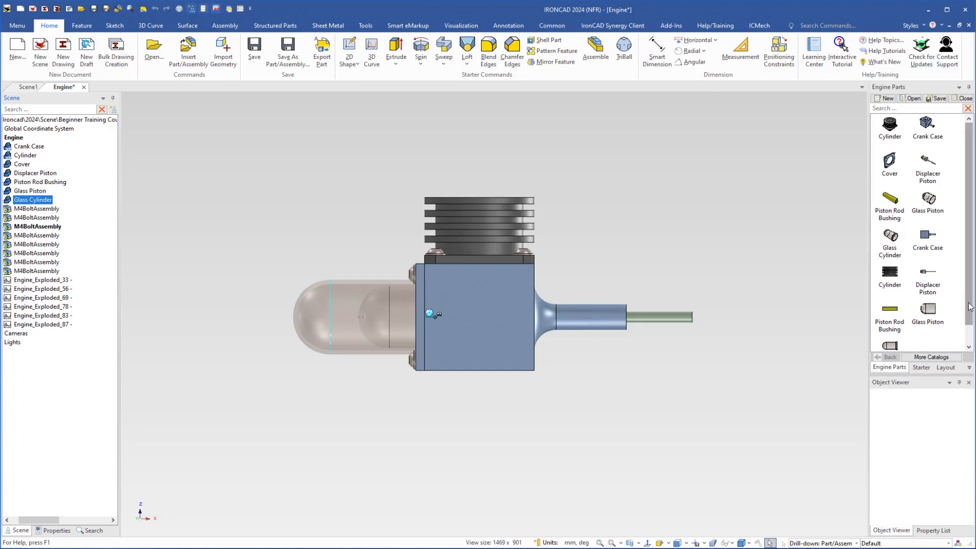
{"action": "scroll", "coordinate": [887, 340], "scroll_direction": "down", "scroll_amount": 1}
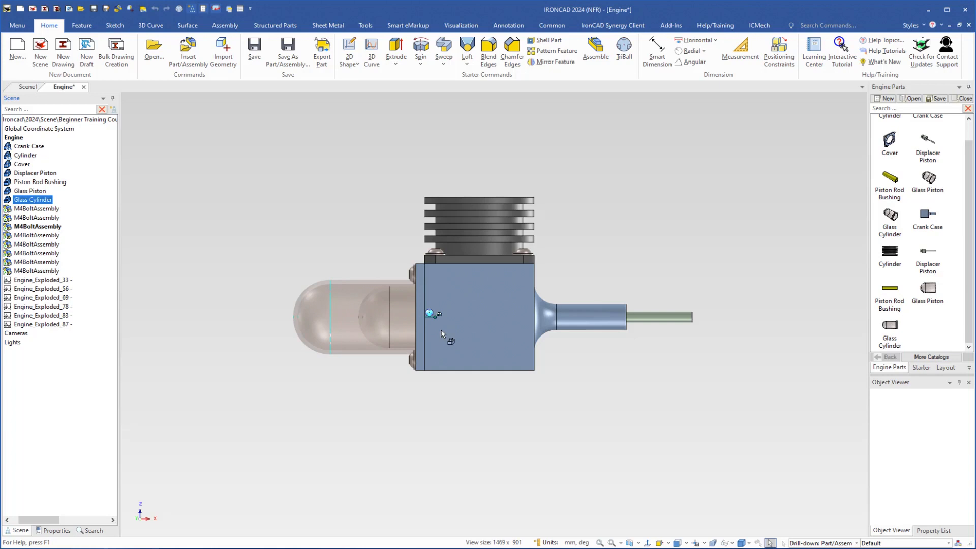
Orient the view square to the Cover's front face and add the Cover to the Engine Parts catalog again
{"action": "middle_click_drag", "start_coordinate": [441, 333], "coordinate": [533, 353]}
{"action": "key", "text": "F7"}
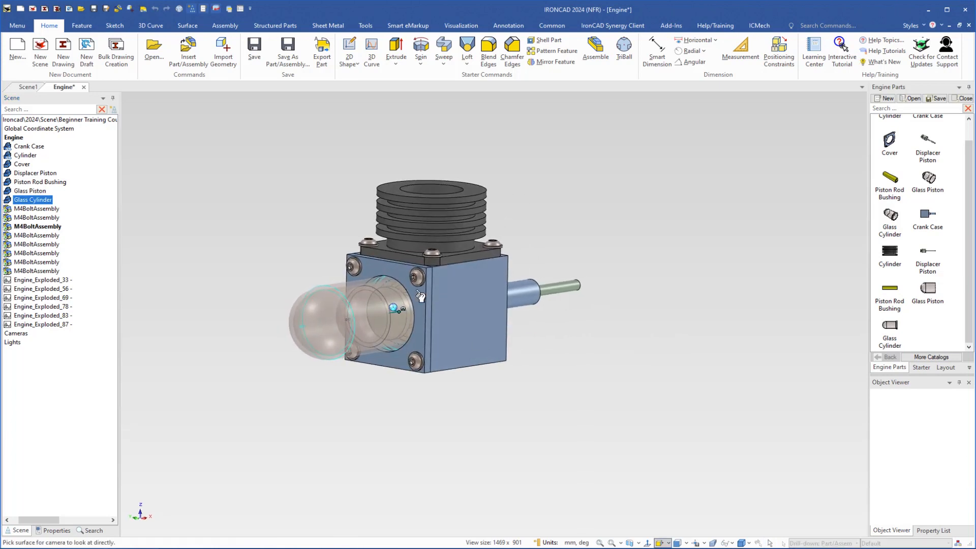
{"action": "left_click", "coordinate": [419, 294]}
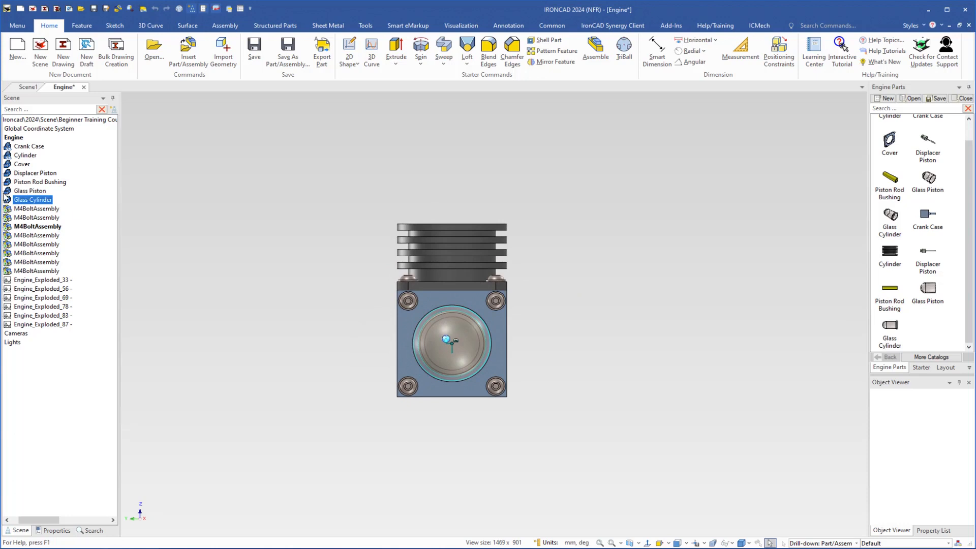
{"action": "left_click", "coordinate": [9, 164]}
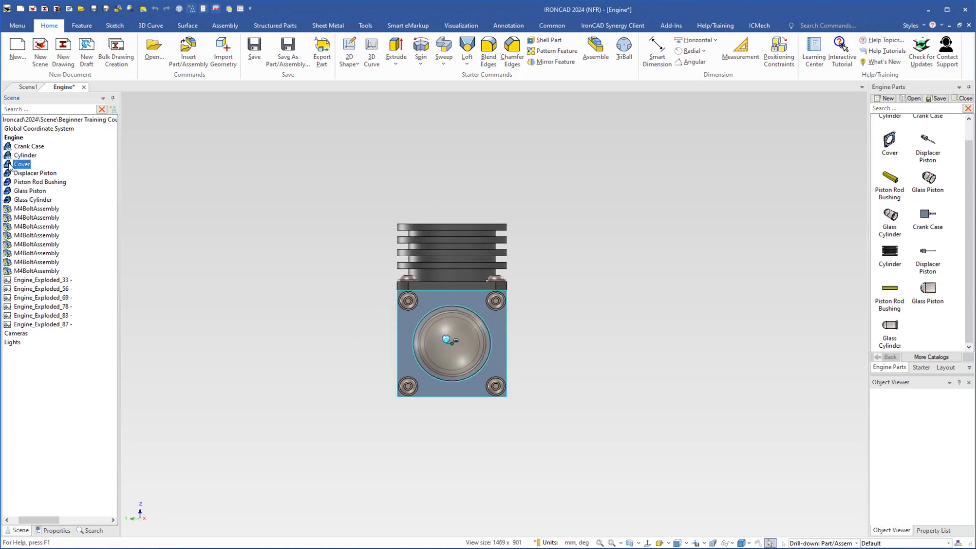
{"action": "left_click_drag", "start_coordinate": [9, 163], "coordinate": [926, 336]}
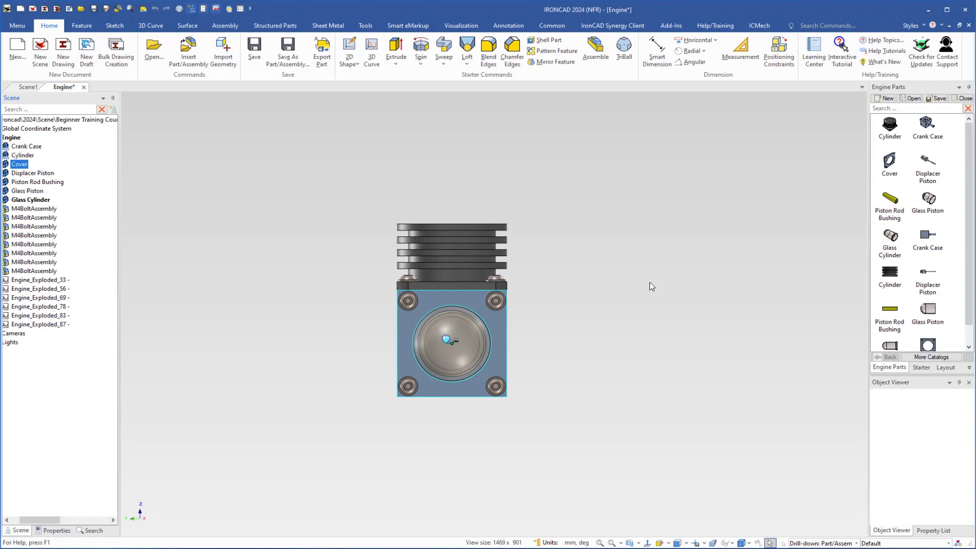
Delete the original seven catalog items with angled thumbnails, from the first Cylinder through the first Glass Cylinder
{"action": "middle_click_drag", "start_coordinate": [554, 355], "coordinate": [270, 372]}
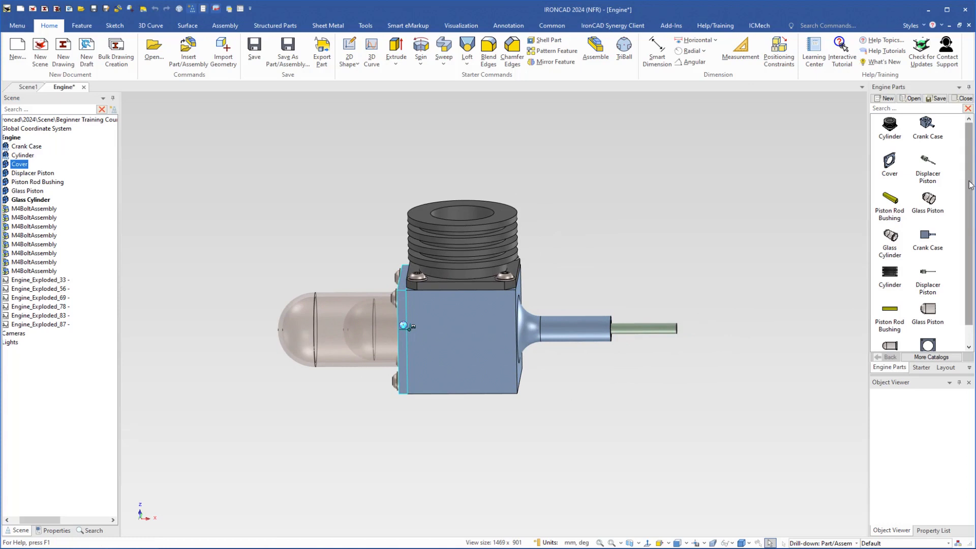
{"action": "scroll", "coordinate": [970, 185], "scroll_direction": "down", "scroll_amount": 1}
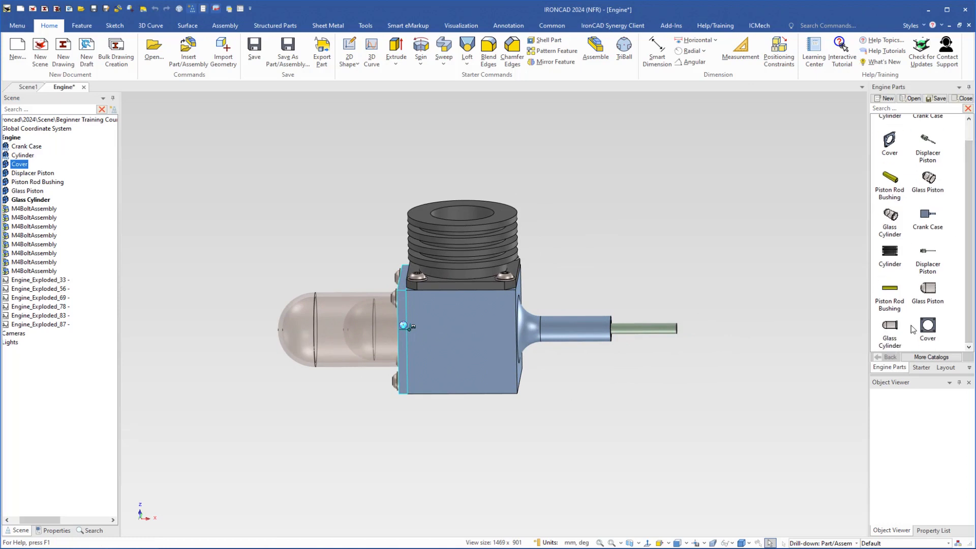
{"action": "scroll", "coordinate": [969, 229], "scroll_direction": "up", "scroll_amount": 1}
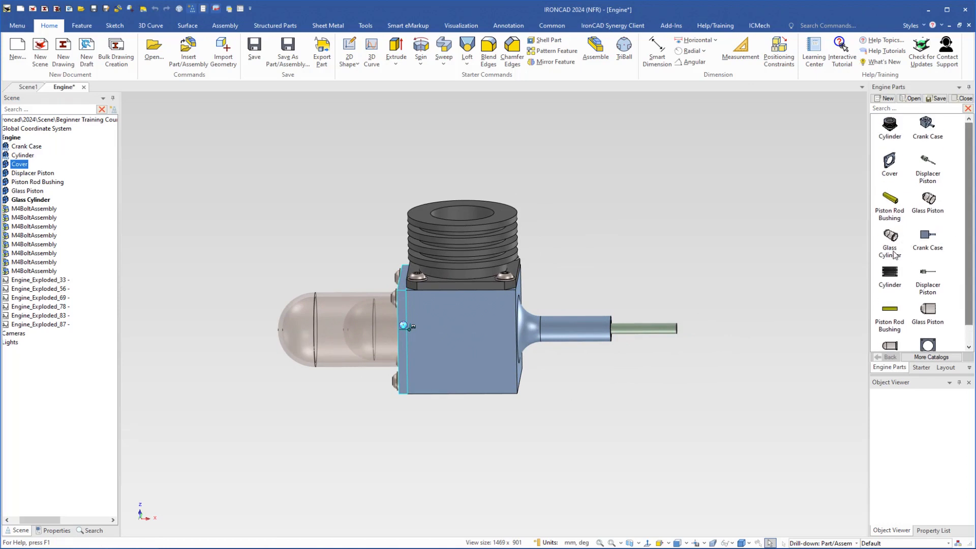
{"action": "left_click", "coordinate": [892, 243]}
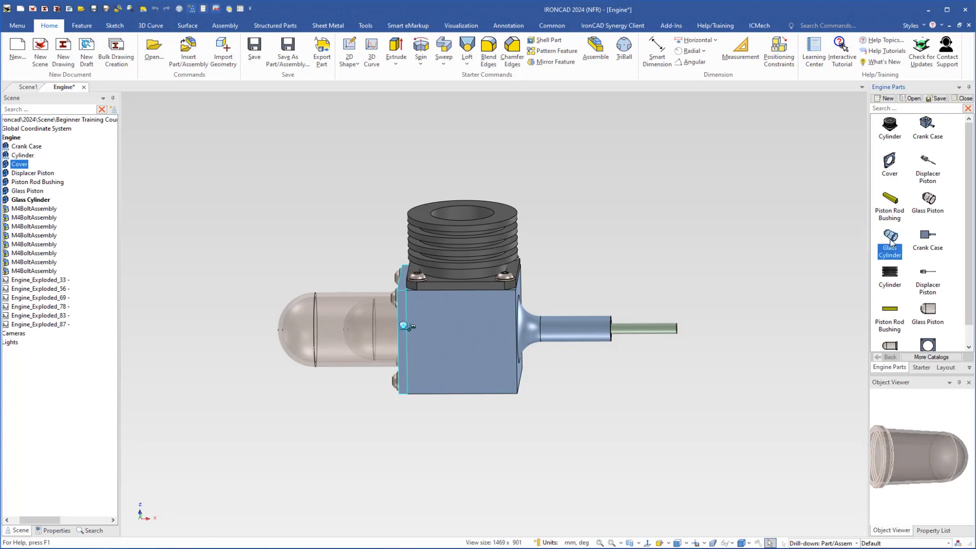
{"action": "left_click", "coordinate": [890, 127], "text": "shift"}
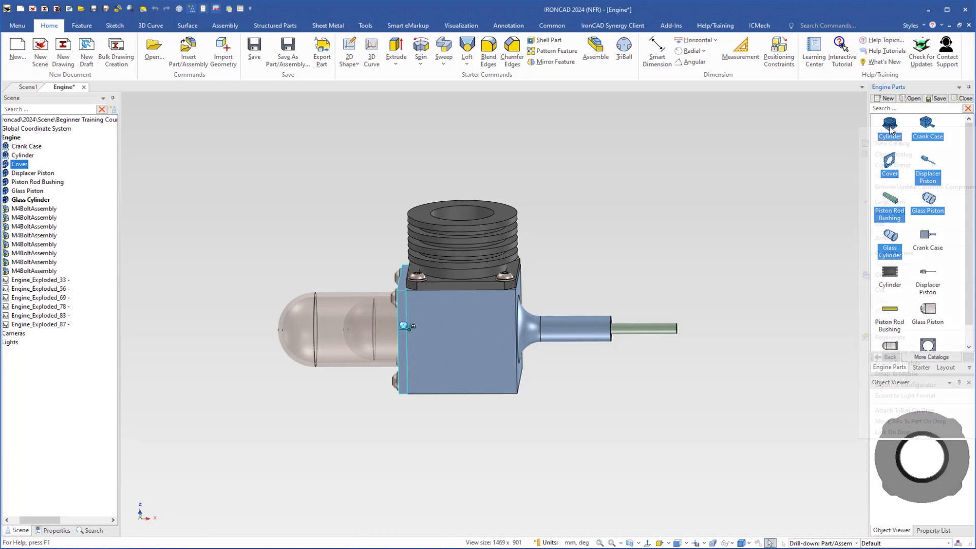
{"action": "right_click", "coordinate": [892, 128]}
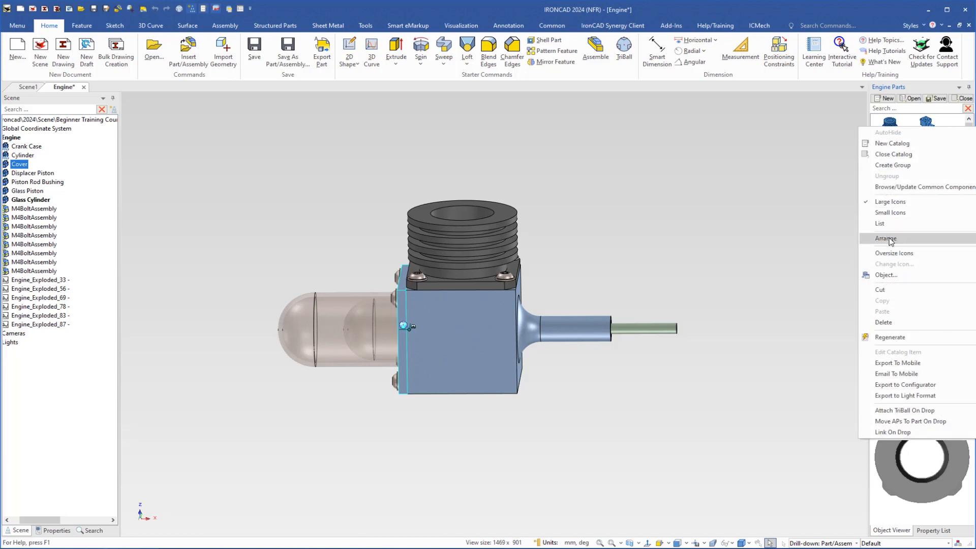
{"action": "left_click", "coordinate": [883, 322]}
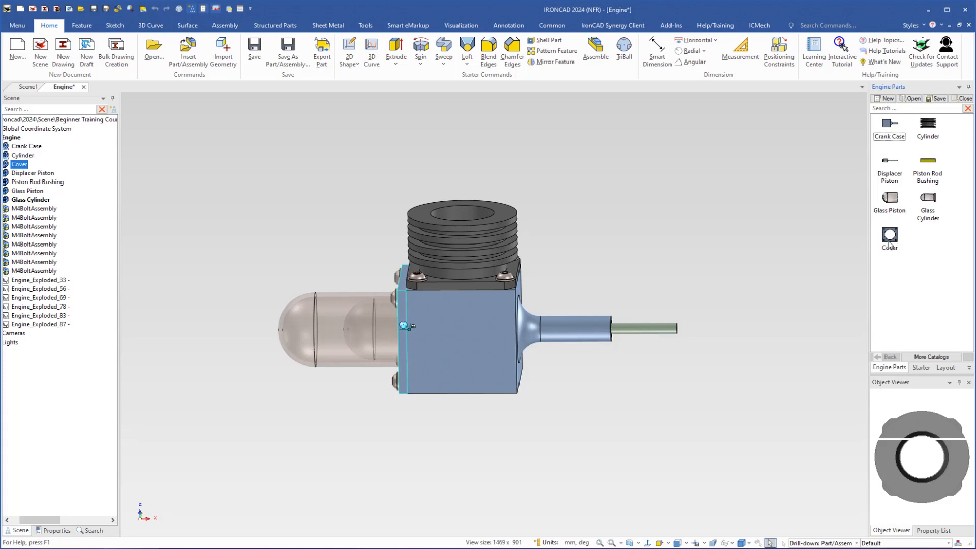
Move the Cover item between the Displacer Piston and Piston Rod Bushing in the Engine Parts catalog
{"action": "left_click_drag", "start_coordinate": [890, 243], "coordinate": [916, 179]}
{"action": "mouse_move", "coordinate": [925, 168]}
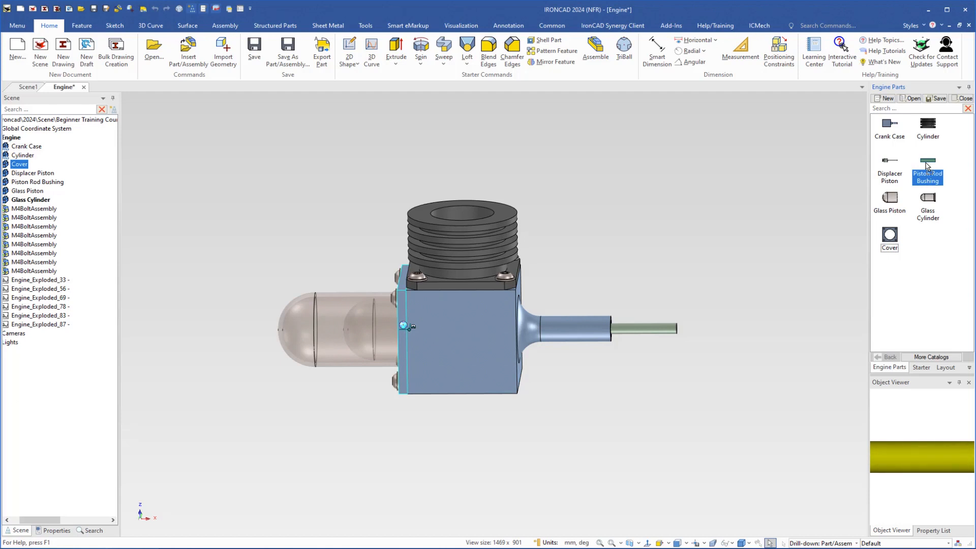
{"action": "left_click_drag", "start_coordinate": [926, 163], "coordinate": [927, 165]}
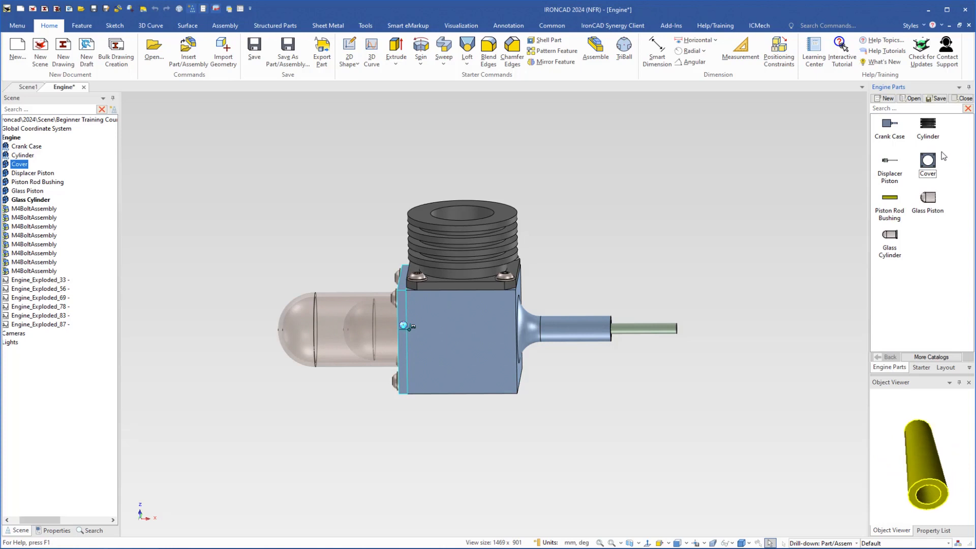
{"action": "left_click", "coordinate": [789, 362]}
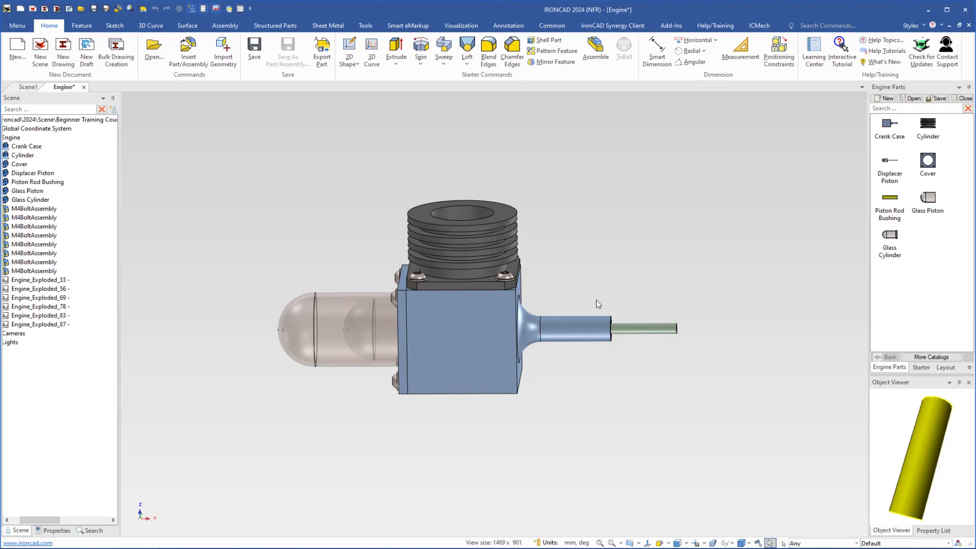
Examine the Engine assembly up close from the piston rod end, briefly selecting the whole assembly
{"action": "middle_click_drag", "start_coordinate": [382, 413], "coordinate": [356, 312]}
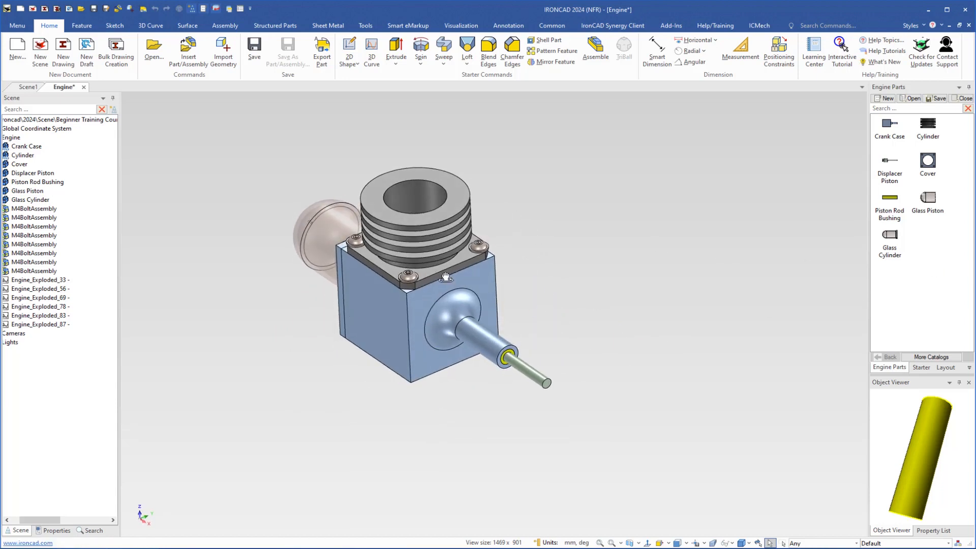
{"action": "middle_click_drag", "start_coordinate": [441, 277], "coordinate": [443, 260]}
{"action": "middle_click_drag", "start_coordinate": [444, 249], "coordinate": [488, 274], "text": "shift"}
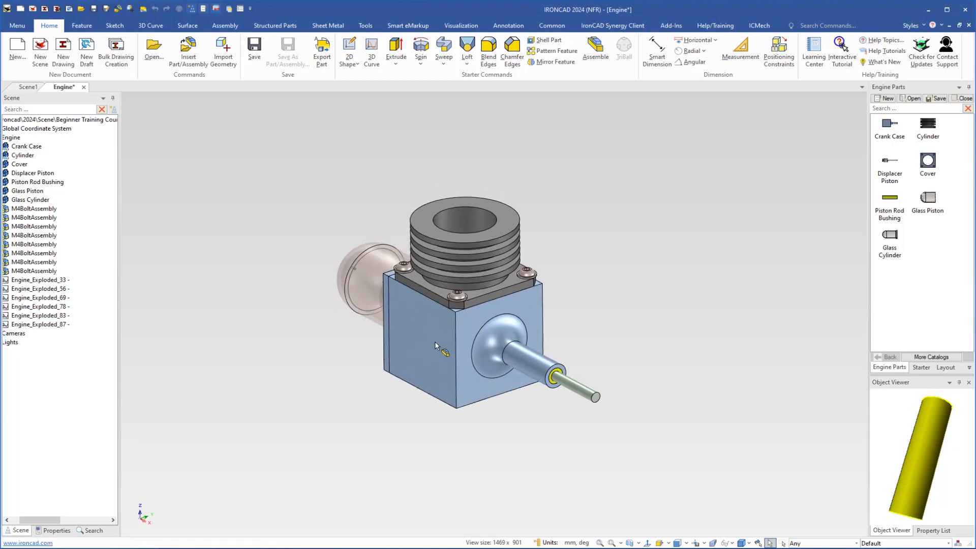
{"action": "scroll", "coordinate": [471, 265], "scroll_direction": "up", "scroll_amount": 1}
{"action": "scroll", "coordinate": [472, 263], "scroll_direction": "up", "scroll_amount": 1}
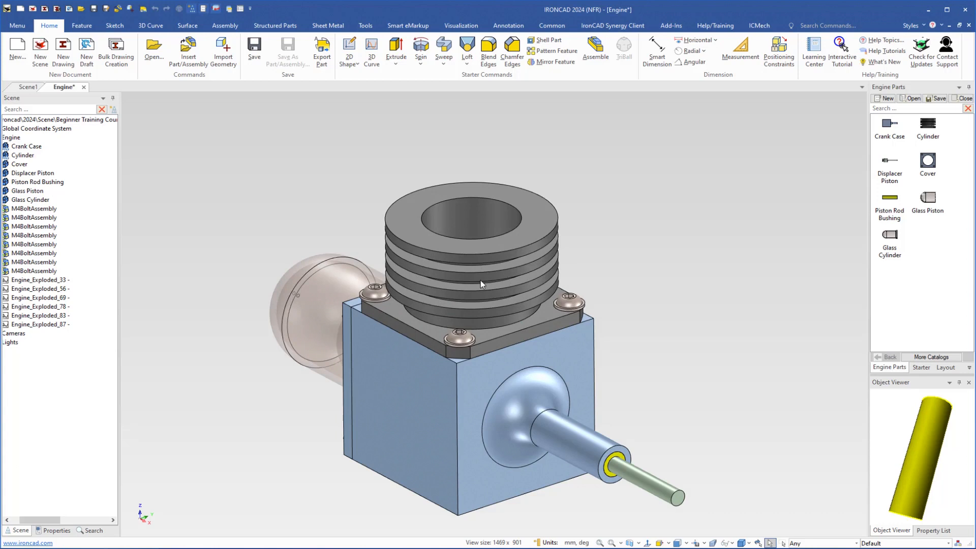
{"action": "left_click", "coordinate": [481, 280]}
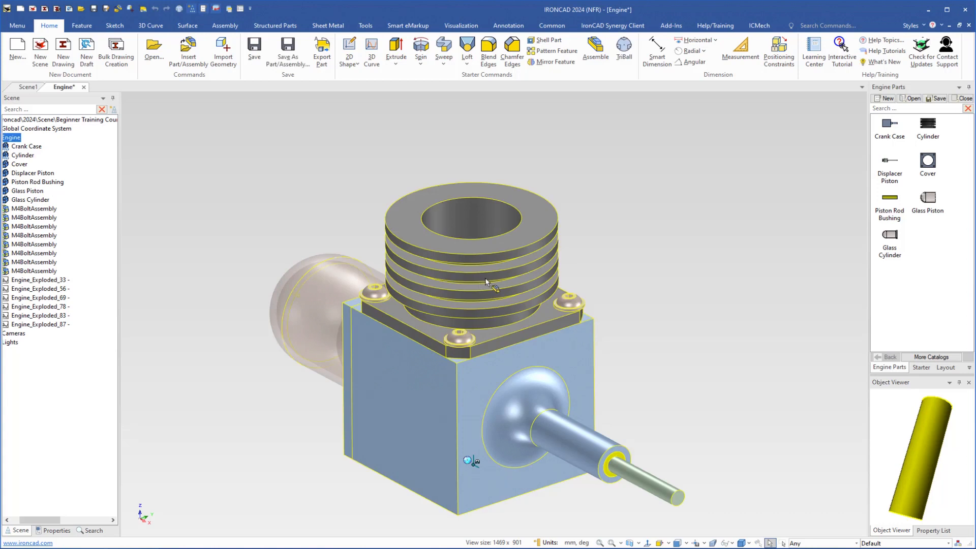
{"action": "left_click", "coordinate": [600, 249]}
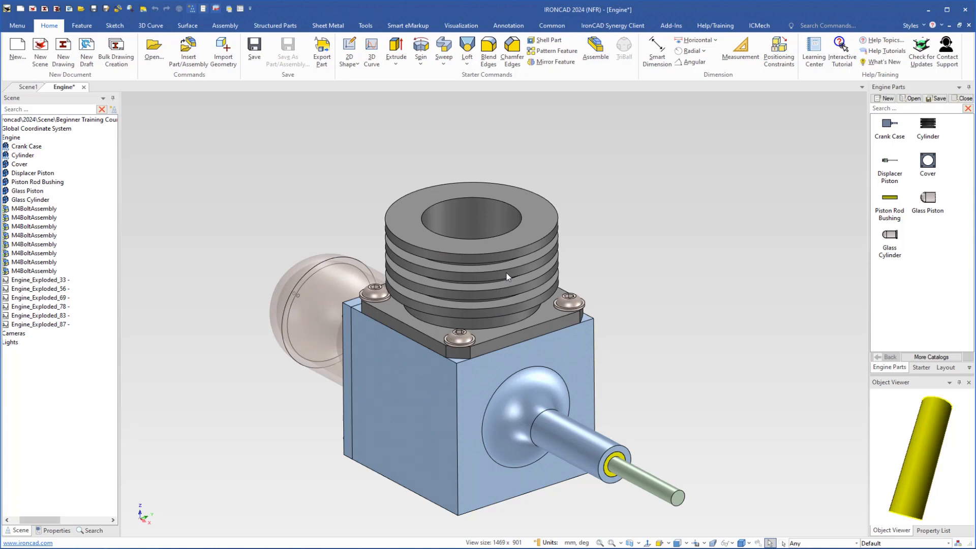
{"action": "key", "text": "alt"}
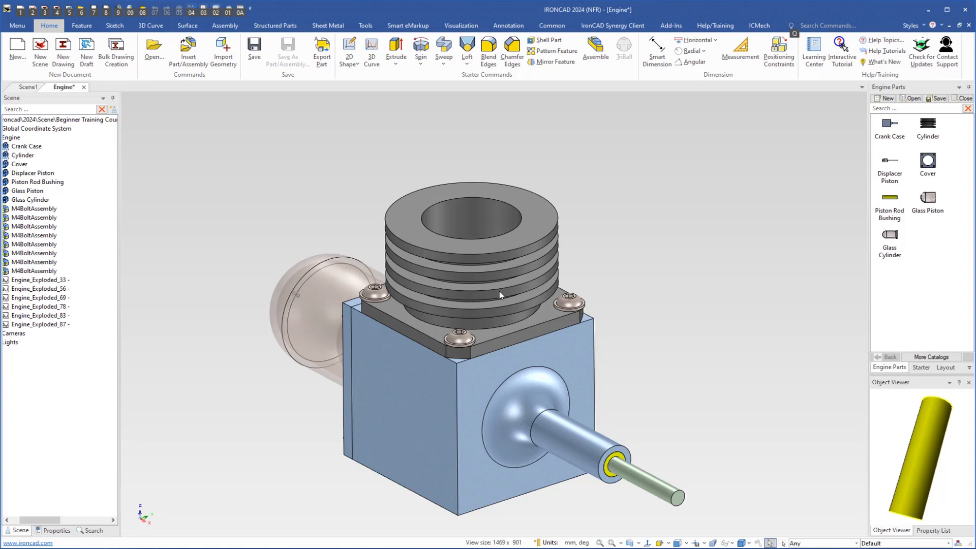
Unlink the three linked fin features inside the Cylinder part so each fin can be edited independently
{"action": "left_click", "coordinate": [500, 291]}
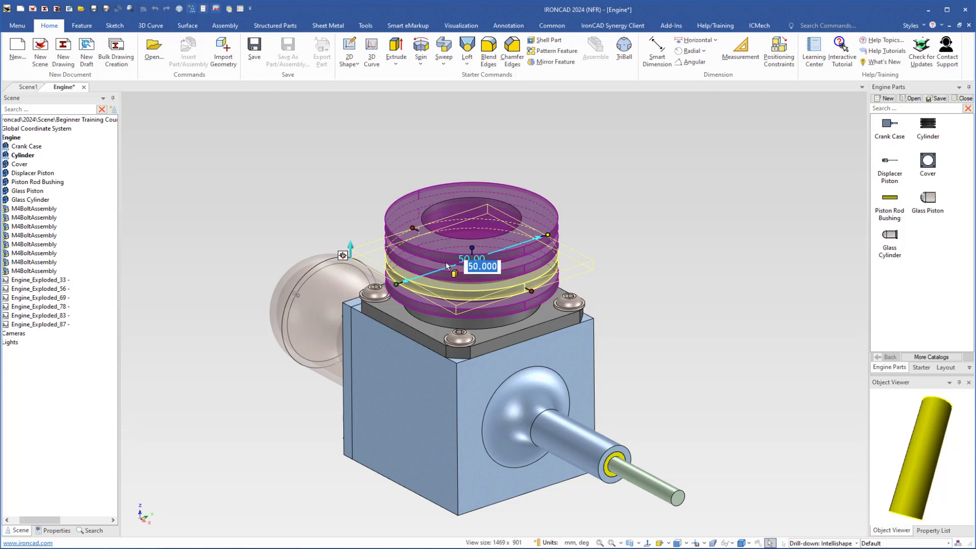
{"action": "left_click", "coordinate": [7, 519]}
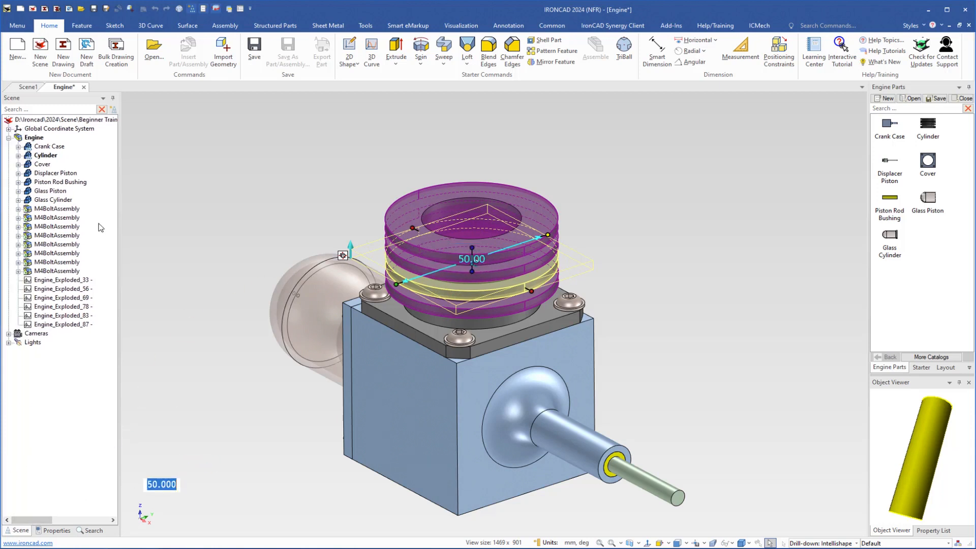
{"action": "left_click", "coordinate": [18, 156]}
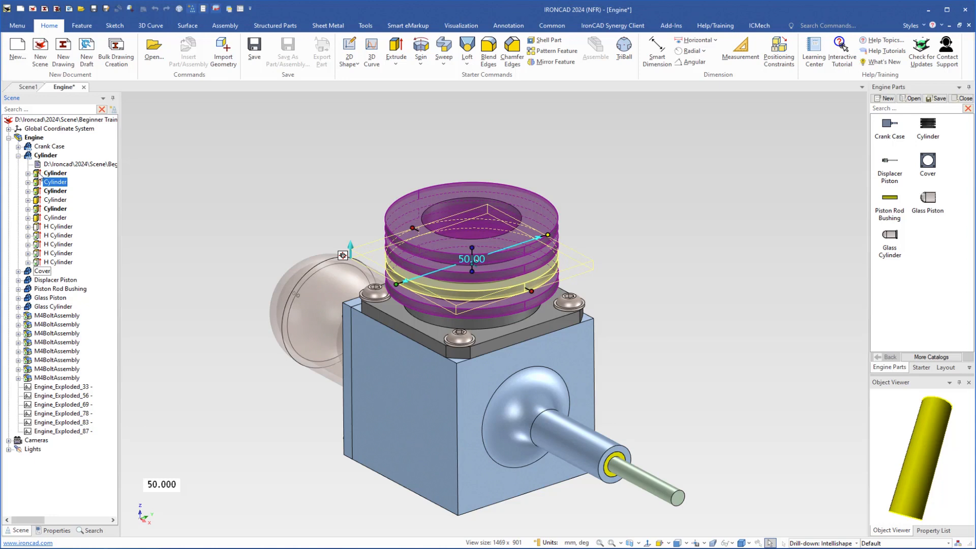
{"action": "right_click", "coordinate": [40, 174]}
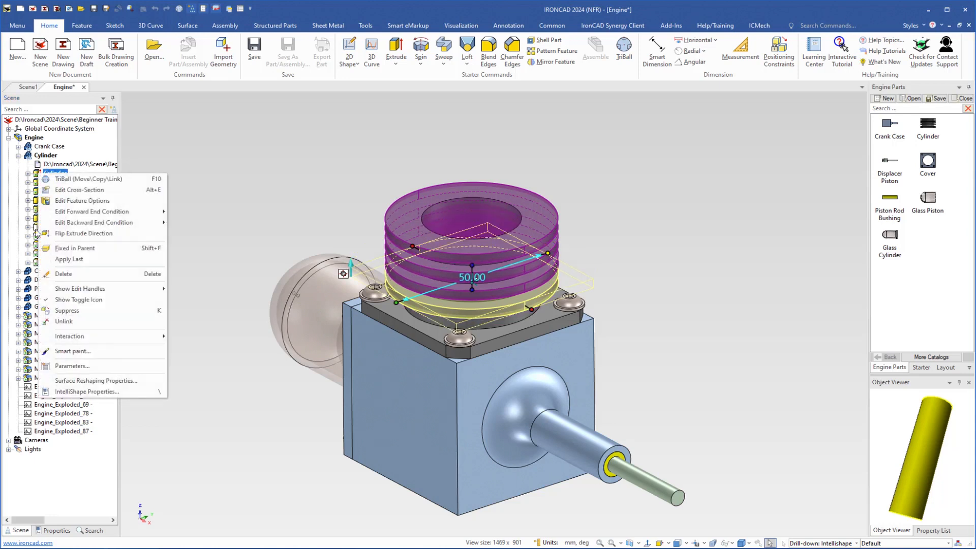
{"action": "left_click", "coordinate": [60, 324]}
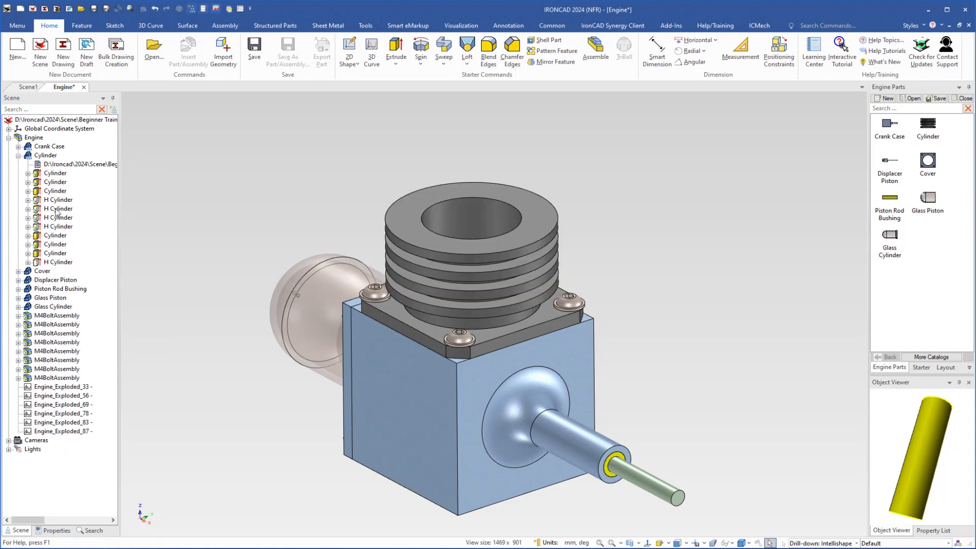
{"action": "right_click", "coordinate": [41, 176]}
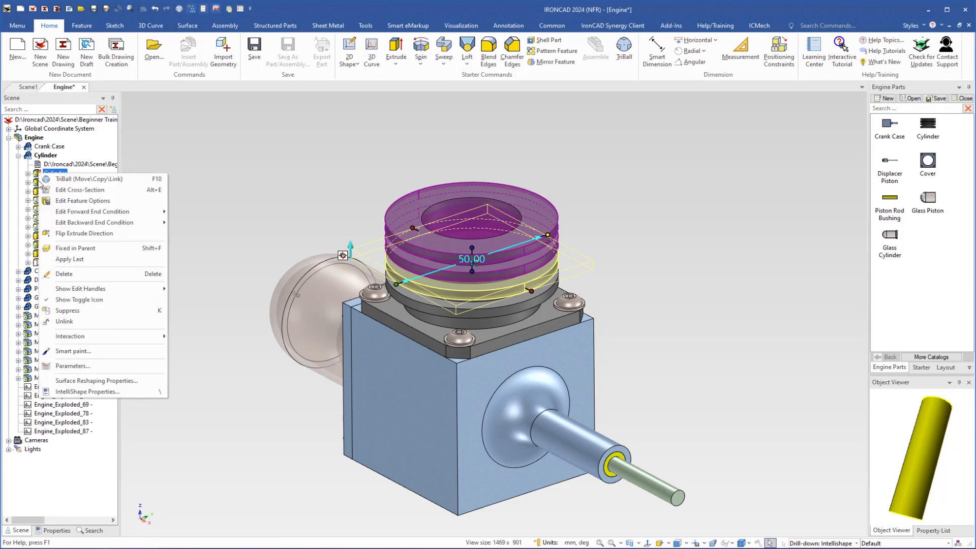
{"action": "left_click", "coordinate": [60, 324]}
{"action": "right_click", "coordinate": [42, 175]}
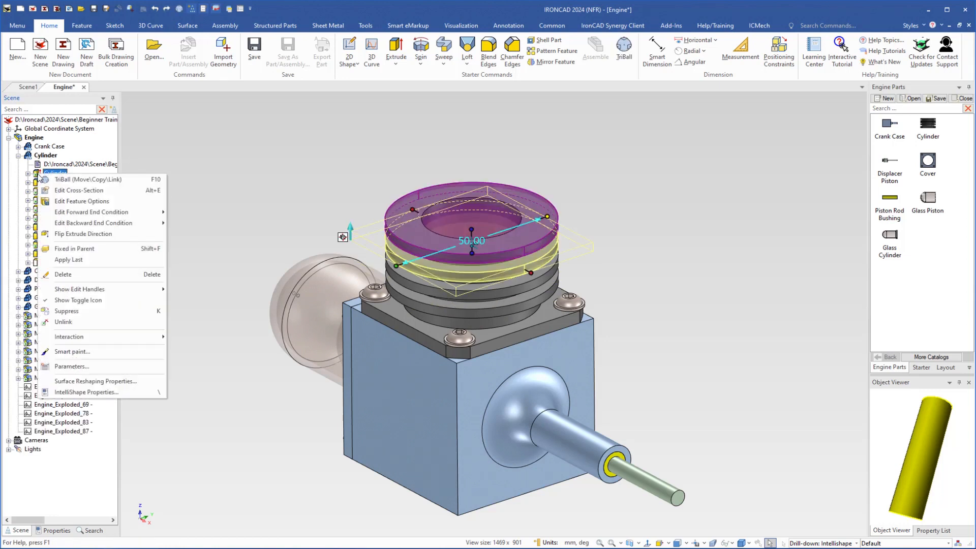
{"action": "left_click", "coordinate": [62, 322]}
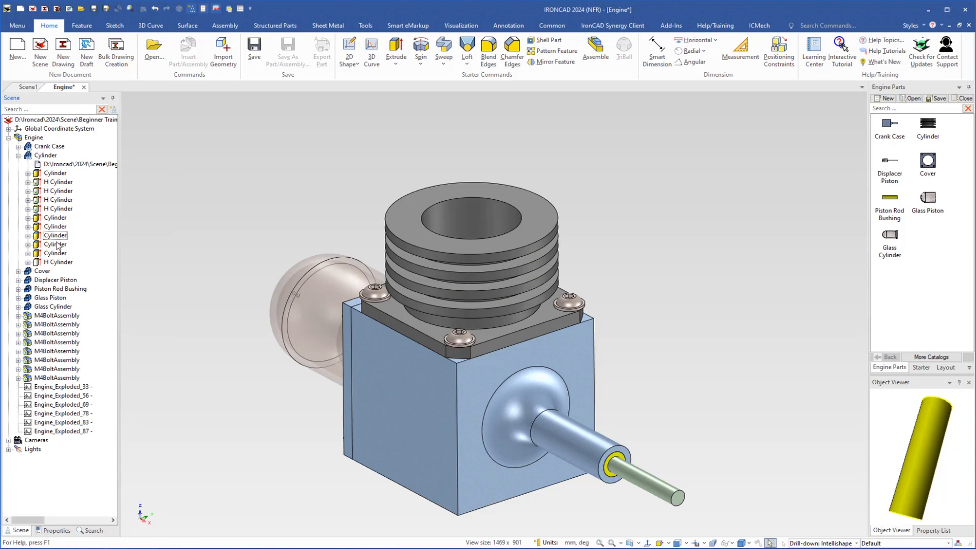
Set the diameters of the Cylinder's three upper fins to 54, 58 and 62 mm, working upward
{"action": "left_click", "coordinate": [482, 292]}
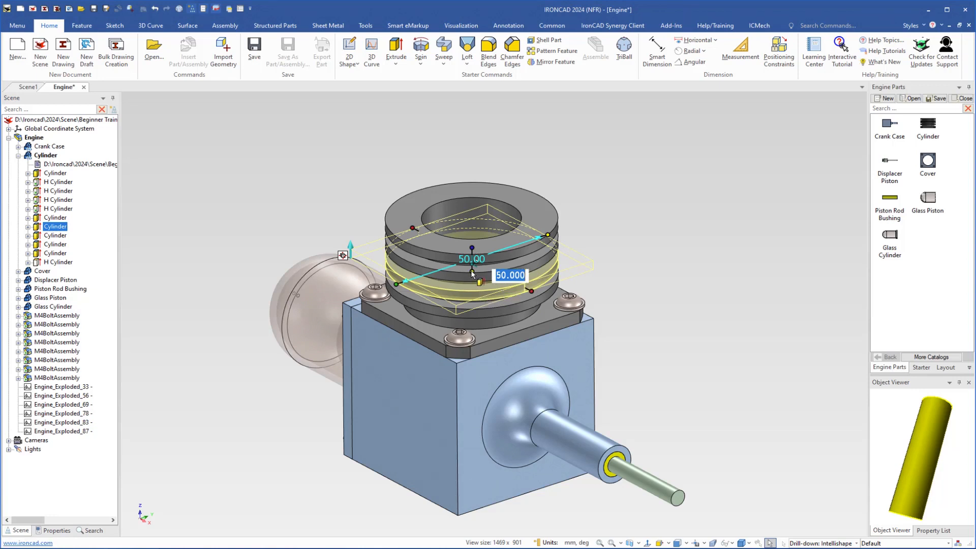
{"action": "type", "text": "54"}
{"action": "key", "text": "Return"}
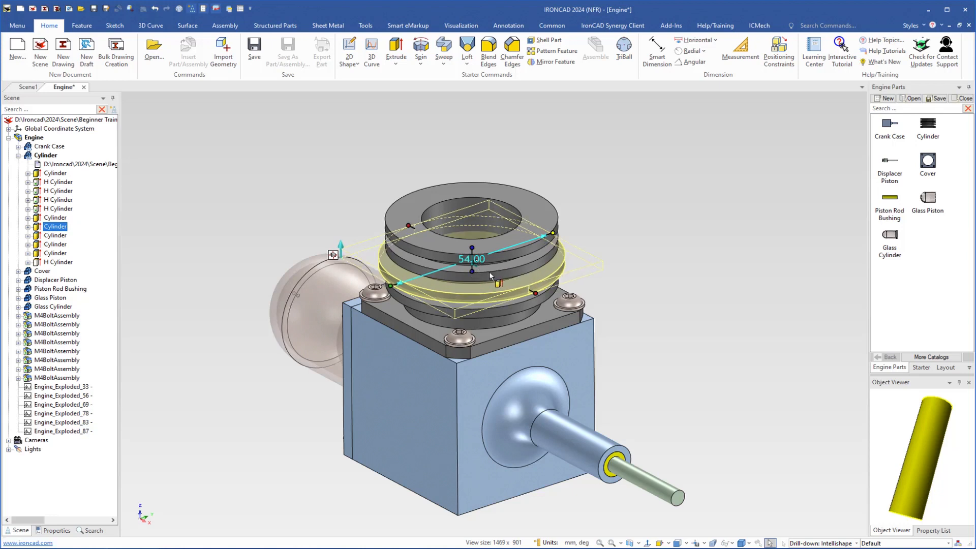
{"action": "key", "text": "ctrl+z"}
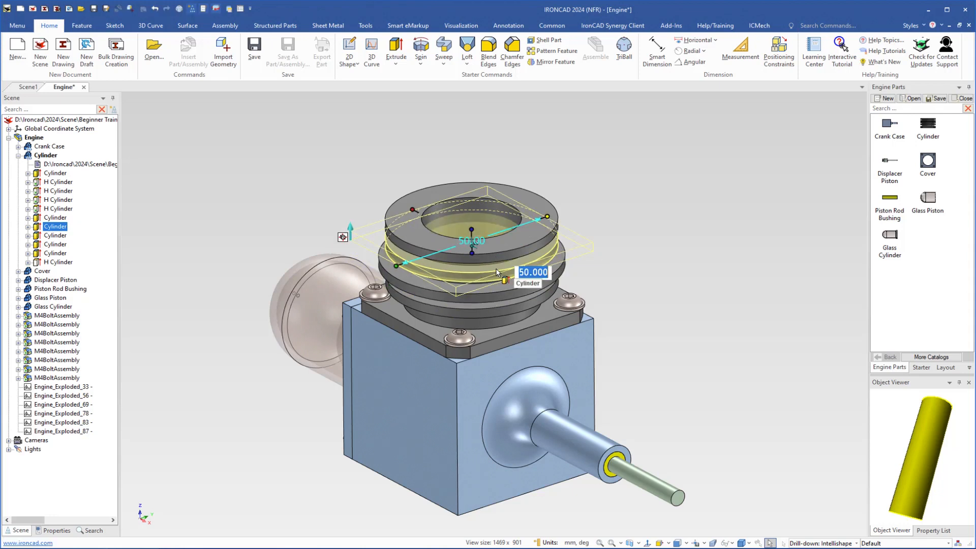
{"action": "type", "text": "58"}
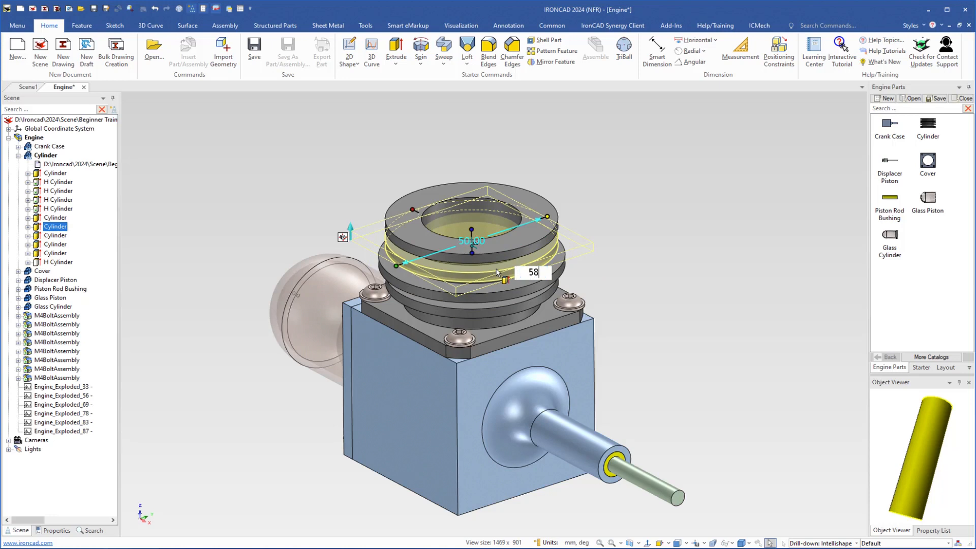
{"action": "key", "text": "Return"}
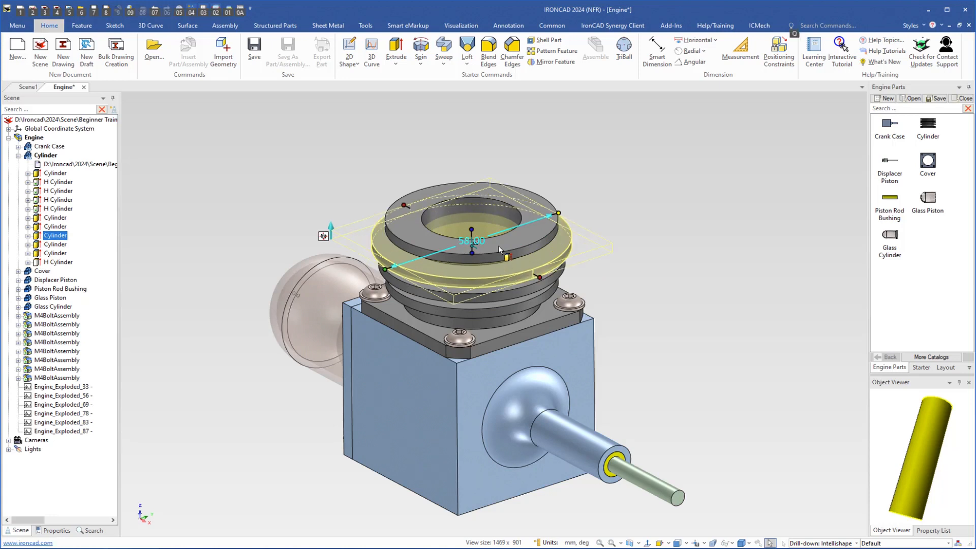
{"action": "left_click", "coordinate": [501, 250]}
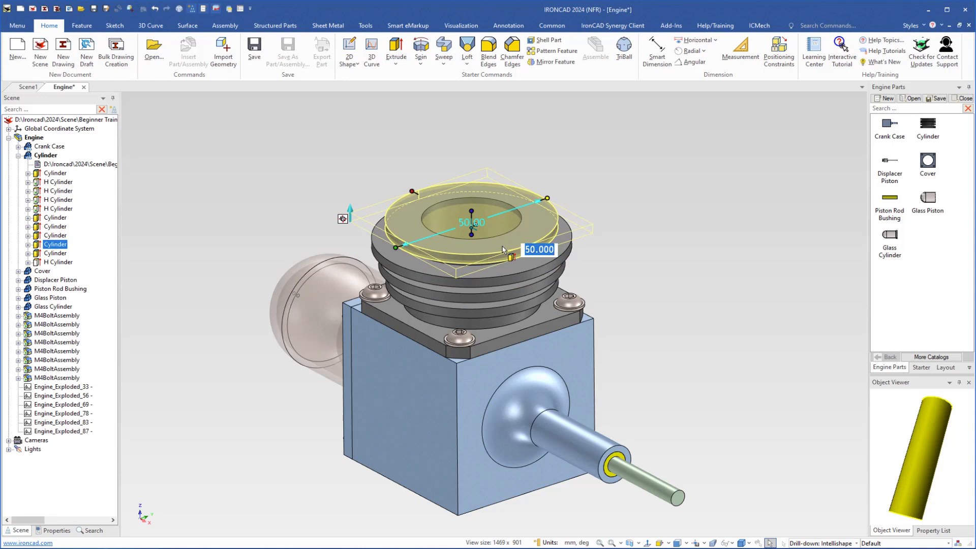
{"action": "type", "text": "62"}
{"action": "key", "text": "Return"}
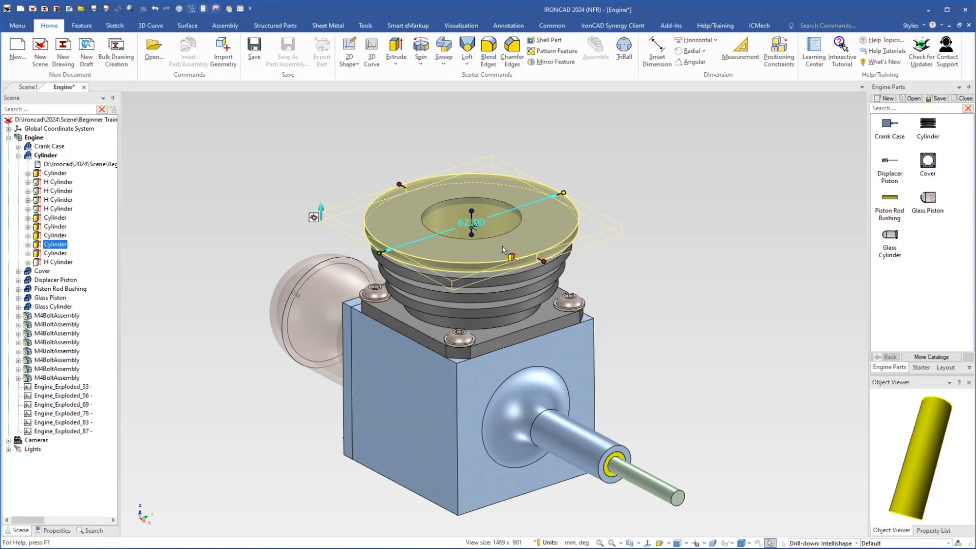
{"action": "left_click", "coordinate": [643, 312]}
Set the diameter of the Crank Case's cylindrical boss around the piston rod to 18 mm
{"action": "middle_click_drag", "start_coordinate": [493, 332], "coordinate": [512, 319]}
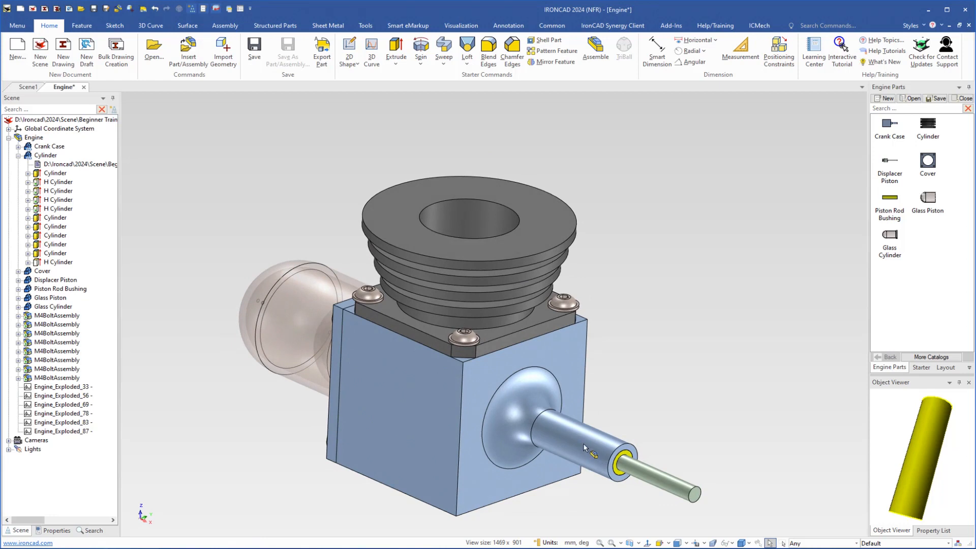
{"action": "middle_click_drag", "start_coordinate": [584, 448], "coordinate": [541, 351]}
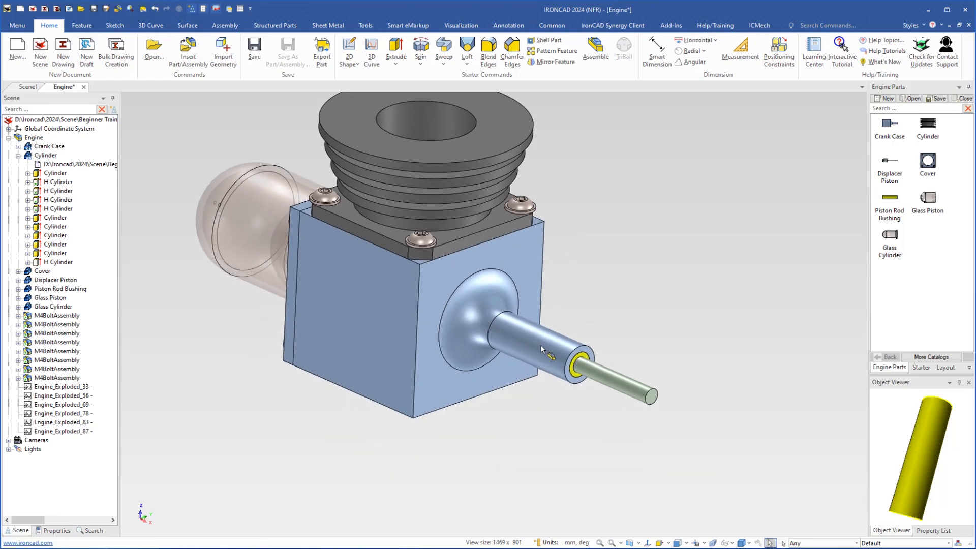
{"action": "double_click", "coordinate": [539, 349]}
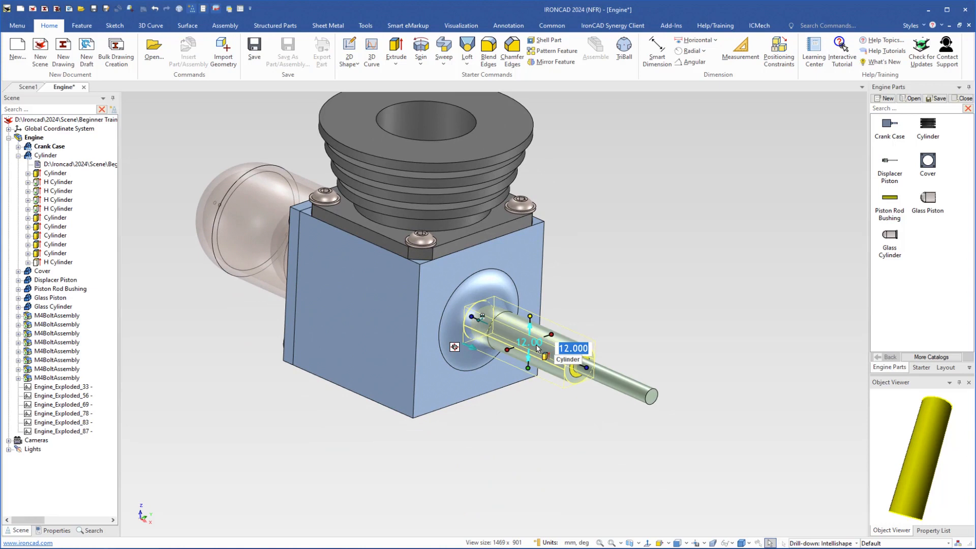
{"action": "type", "text": "18"}
{"action": "key", "text": "Return"}
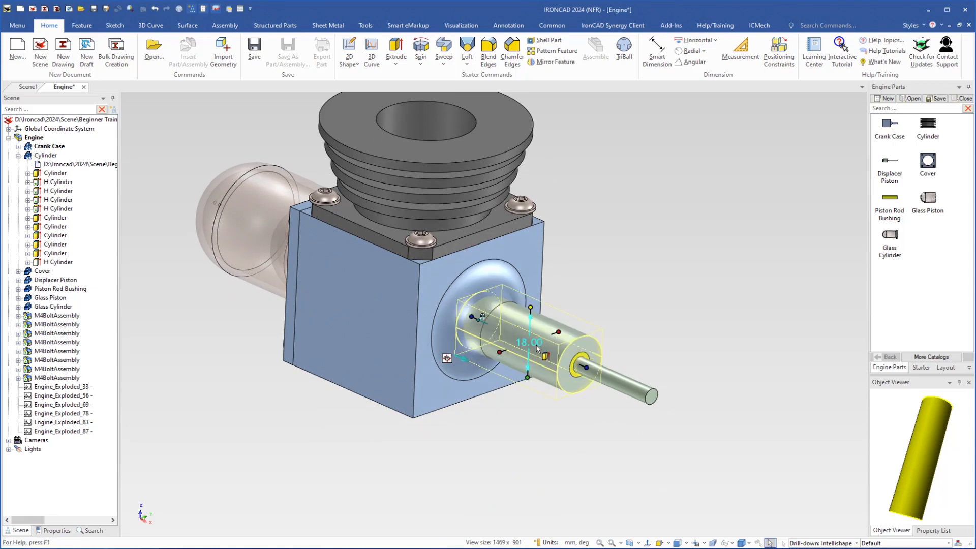
Set the radius of the blend at the base of the Crank Case boss to 6 mm
{"action": "key", "text": "alt"}
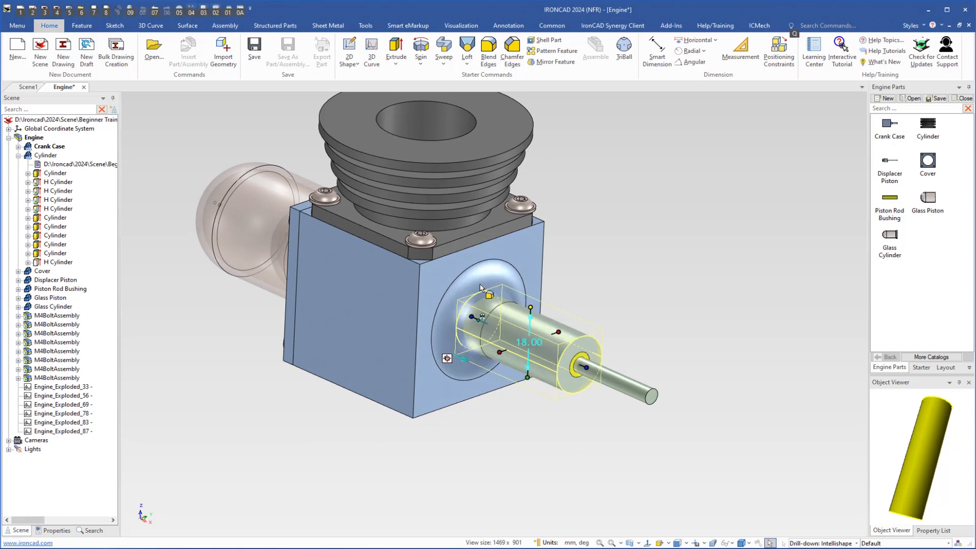
{"action": "left_click", "coordinate": [481, 287]}
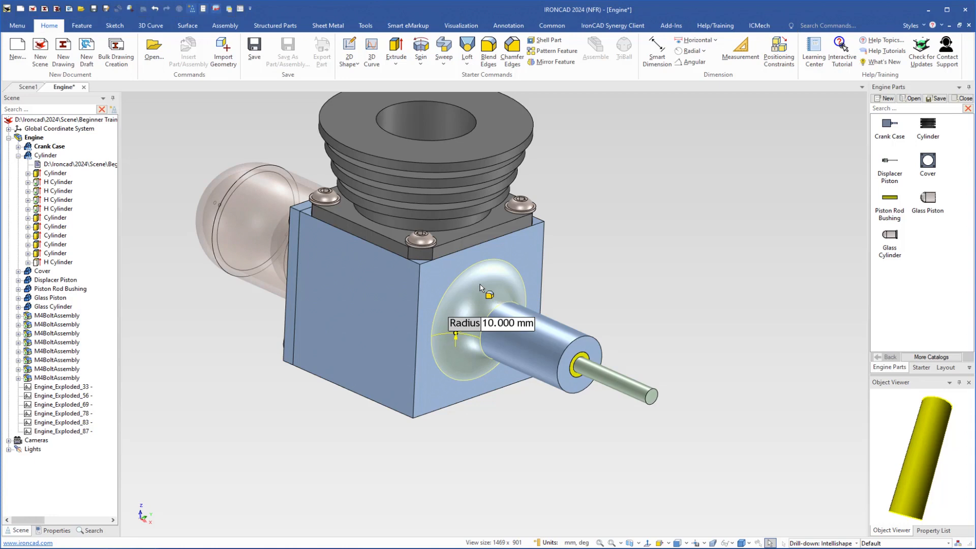
{"action": "double_click", "coordinate": [506, 328]}
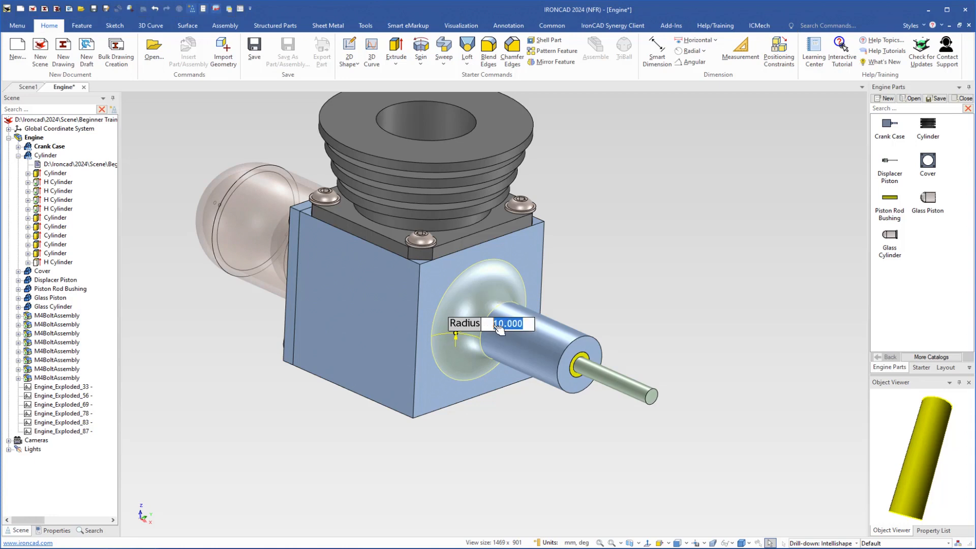
{"action": "type", "text": "6"}
{"action": "key", "text": "Return"}
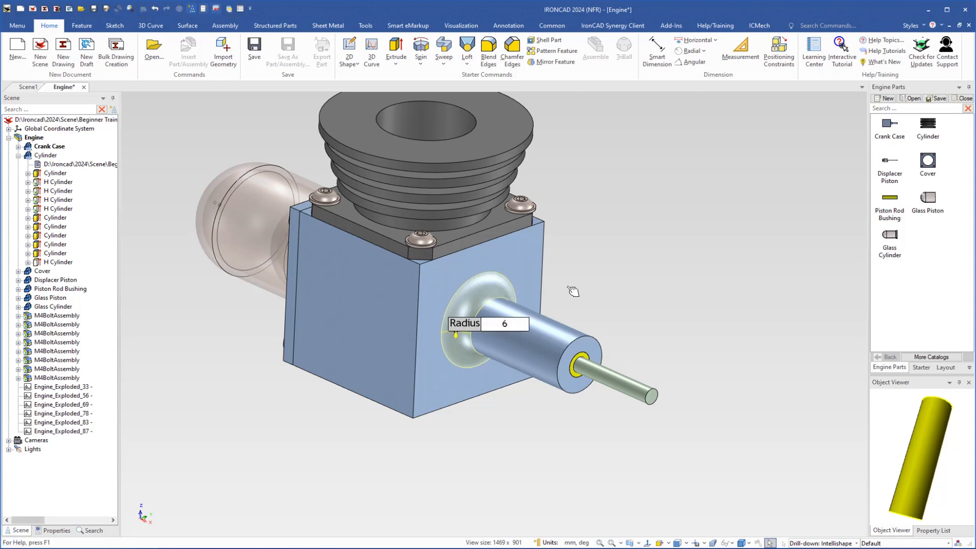
Apply the Paint Blue material from the Starter catalog's Materials set to the Cylinder, then clear the selection
{"action": "scroll", "coordinate": [451, 273], "scroll_direction": "down", "scroll_amount": 1}
{"action": "middle_click_drag", "start_coordinate": [451, 273], "coordinate": [481, 324], "text": "shift"}
{"action": "mouse_move", "coordinate": [488, 268]}
{"action": "middle_mouse_down"}
{"action": "mouse_move", "coordinate": [469, 277]}
{"action": "mouse_move", "coordinate": [478, 277]}
{"action": "middle_mouse_up"}
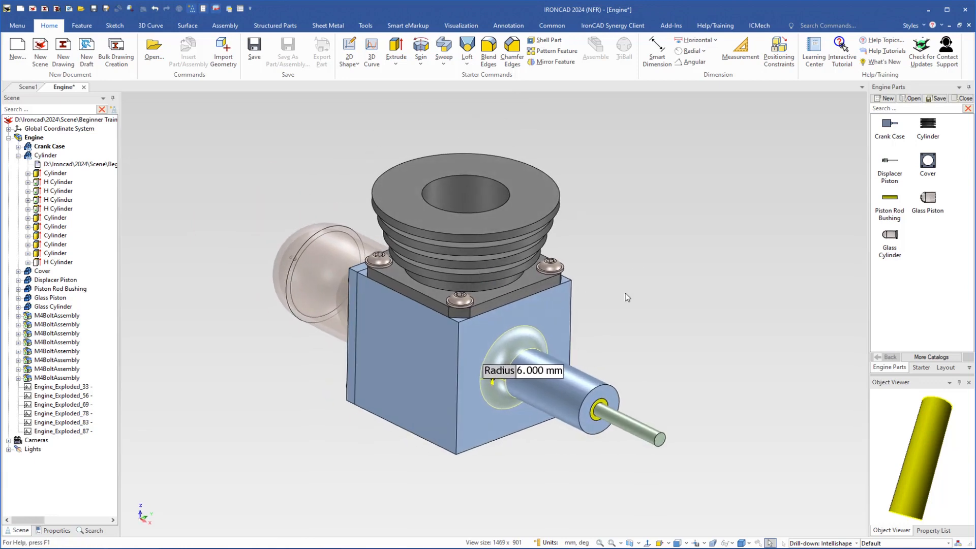
{"action": "left_click", "coordinate": [921, 367]}
{"action": "left_click_drag", "start_coordinate": [970, 224], "coordinate": [970, 328]}
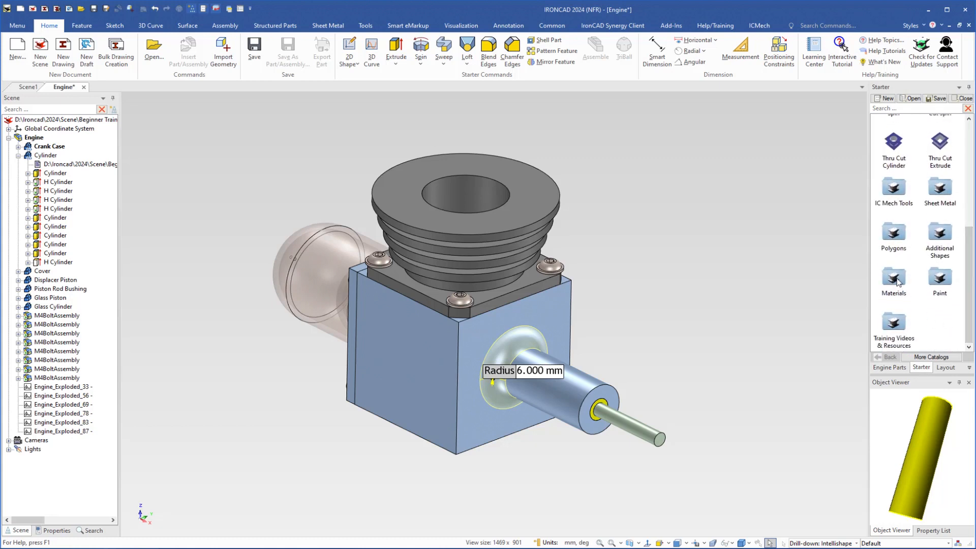
{"action": "left_click_drag", "start_coordinate": [896, 281], "coordinate": [505, 222]}
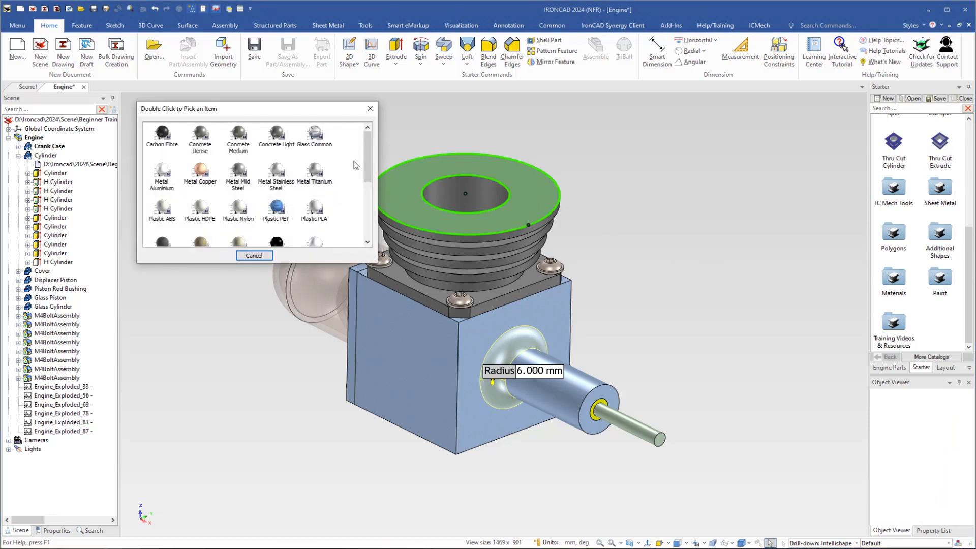
{"action": "scroll", "coordinate": [364, 167], "scroll_direction": "down", "scroll_amount": 3}
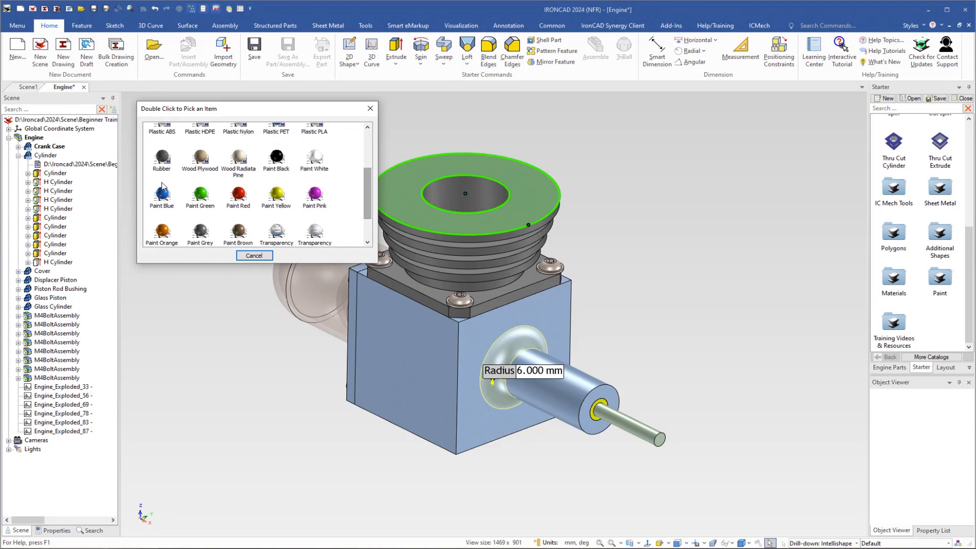
{"action": "double_click", "coordinate": [161, 195]}
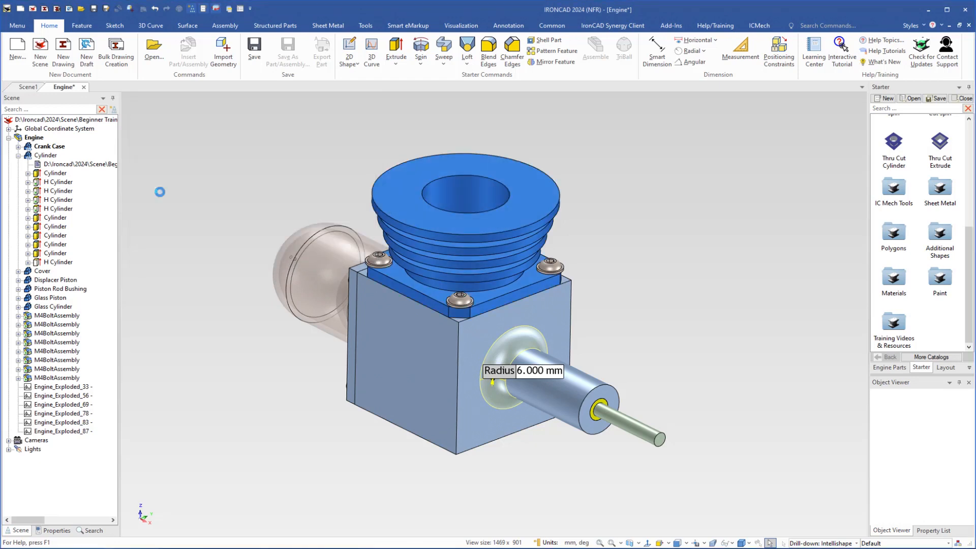
{"action": "left_click", "coordinate": [791, 290]}
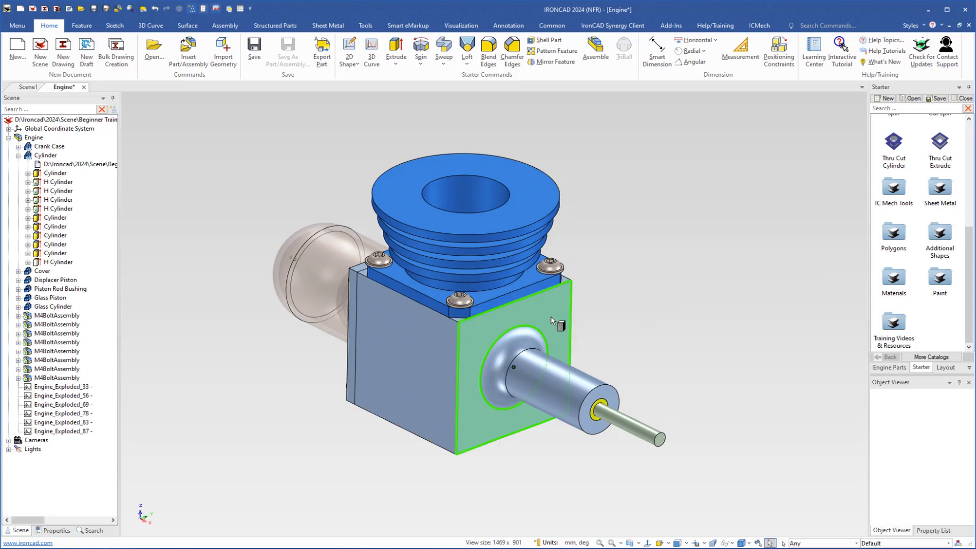
Apply the Paint Orange material from the Starter catalog to the Crank Case
{"action": "left_click_drag", "start_coordinate": [552, 320], "coordinate": [552, 321]}
{"action": "left_click_drag", "start_coordinate": [368, 153], "coordinate": [367, 206]}
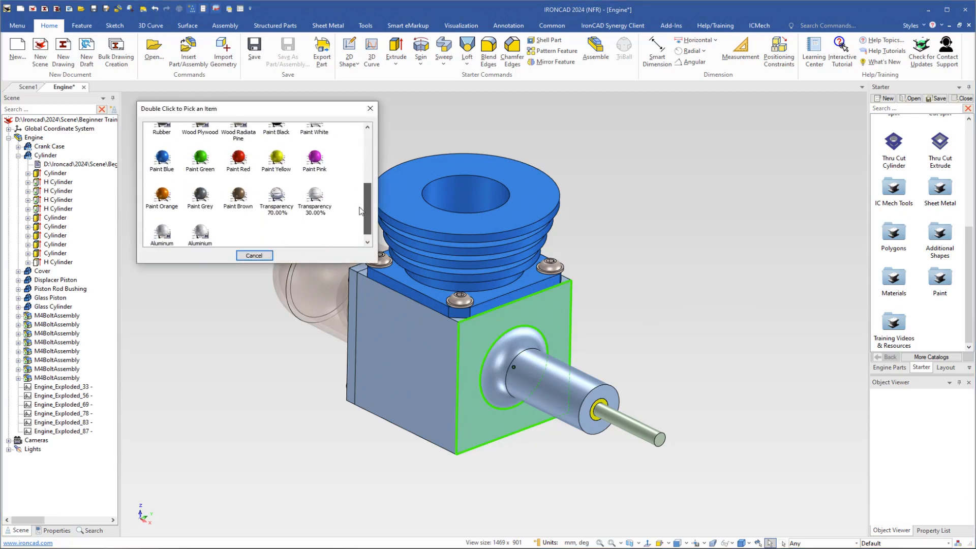
{"action": "double_click", "coordinate": [161, 195]}
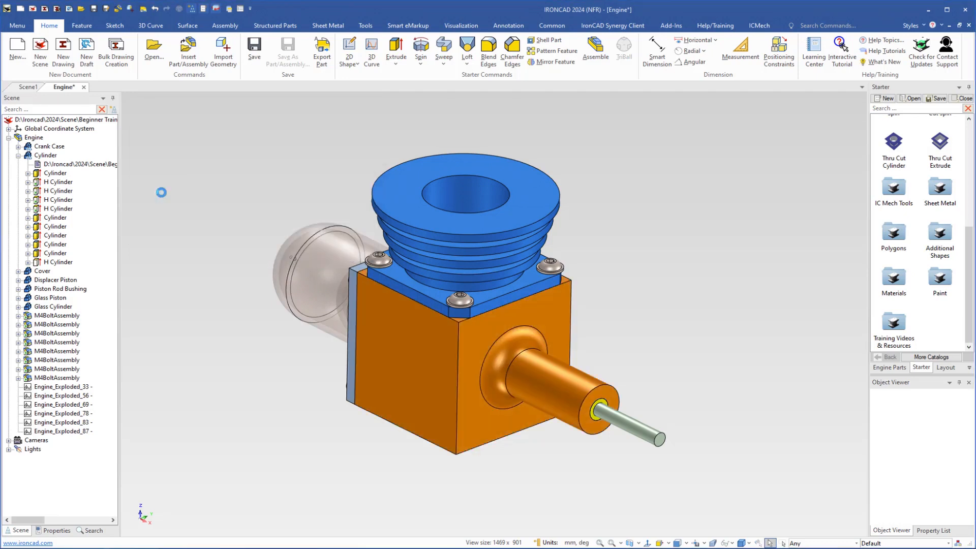
Apply the Paint Orange material to the Cover on the glass cylinder side of the engine
{"action": "mouse_move", "coordinate": [393, 410]}
{"action": "middle_mouse_down"}
{"action": "mouse_move", "coordinate": [491, 423]}
{"action": "mouse_move", "coordinate": [574, 415]}
{"action": "mouse_move", "coordinate": [582, 393]}
{"action": "middle_mouse_up"}
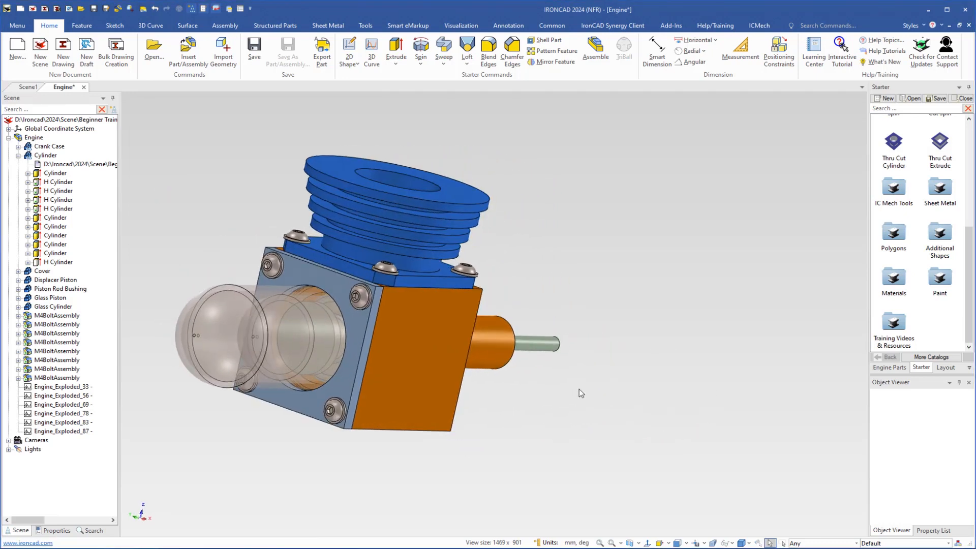
{"action": "left_click_drag", "start_coordinate": [897, 281], "coordinate": [356, 327]}
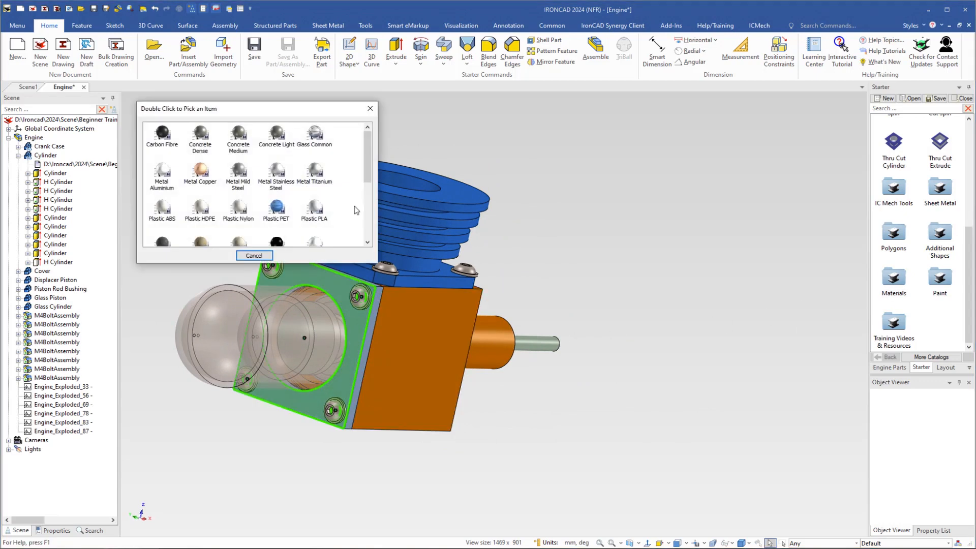
{"action": "scroll", "coordinate": [358, 211], "scroll_direction": "down", "scroll_amount": 2}
{"action": "scroll", "coordinate": [358, 212], "scroll_direction": "down", "scroll_amount": 1}
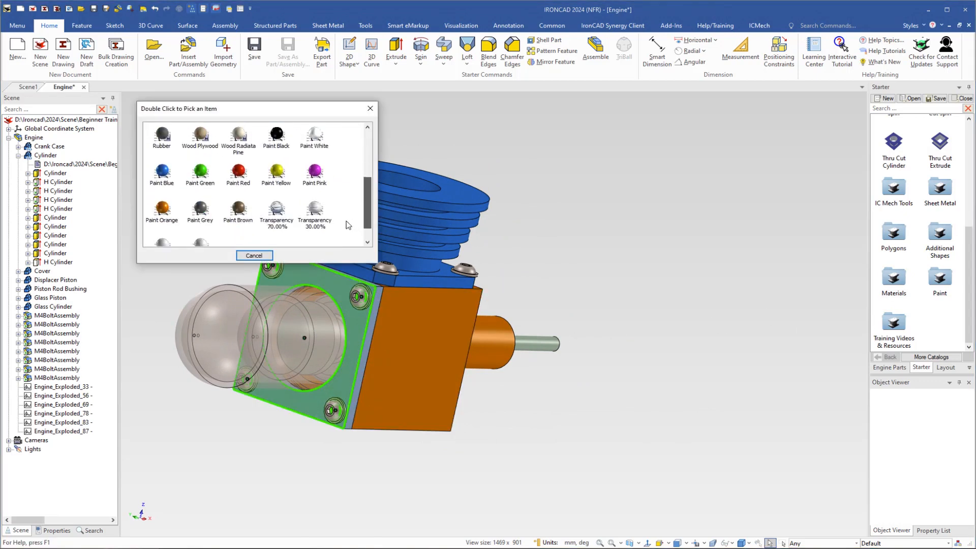
{"action": "double_click", "coordinate": [163, 213]}
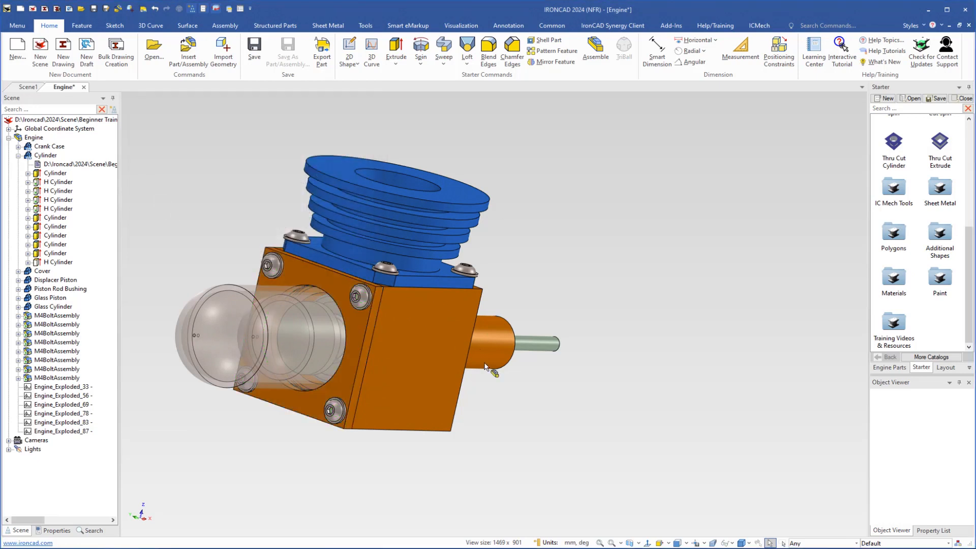
Add the orange Crank Case to the Engine Parts catalog from a straight-on side view, without maintaining its external file link
{"action": "middle_click_drag", "start_coordinate": [491, 371], "coordinate": [283, 347]}
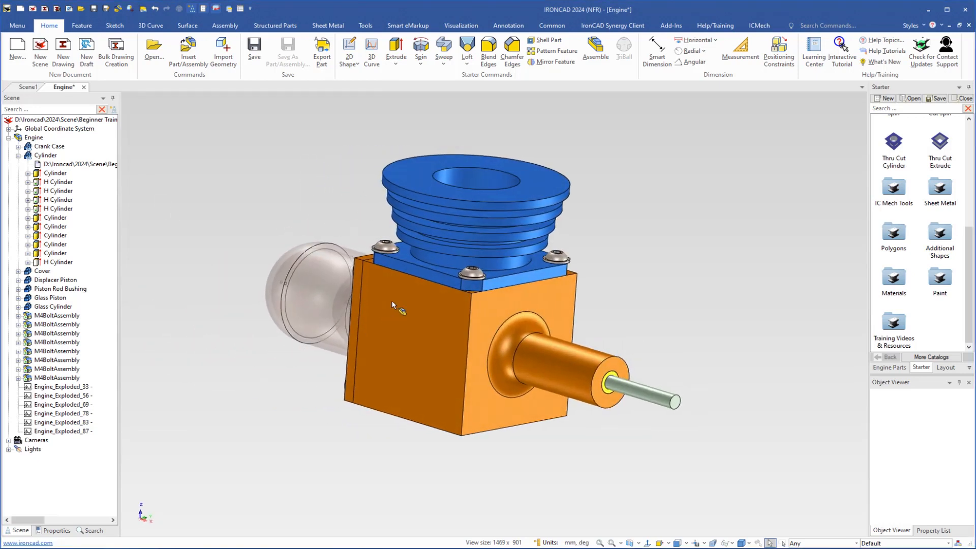
{"action": "middle_click_drag", "start_coordinate": [392, 300], "coordinate": [422, 310]}
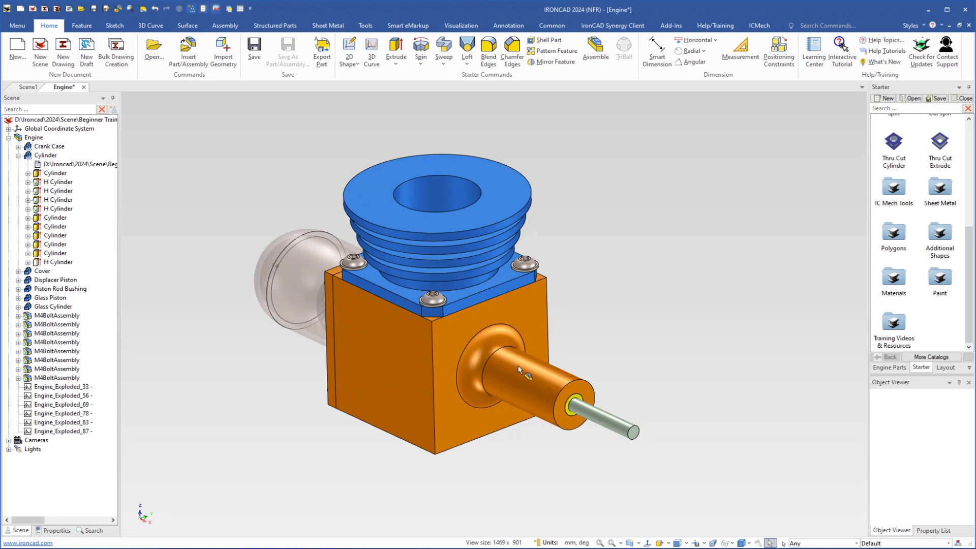
{"action": "left_click", "coordinate": [891, 367]}
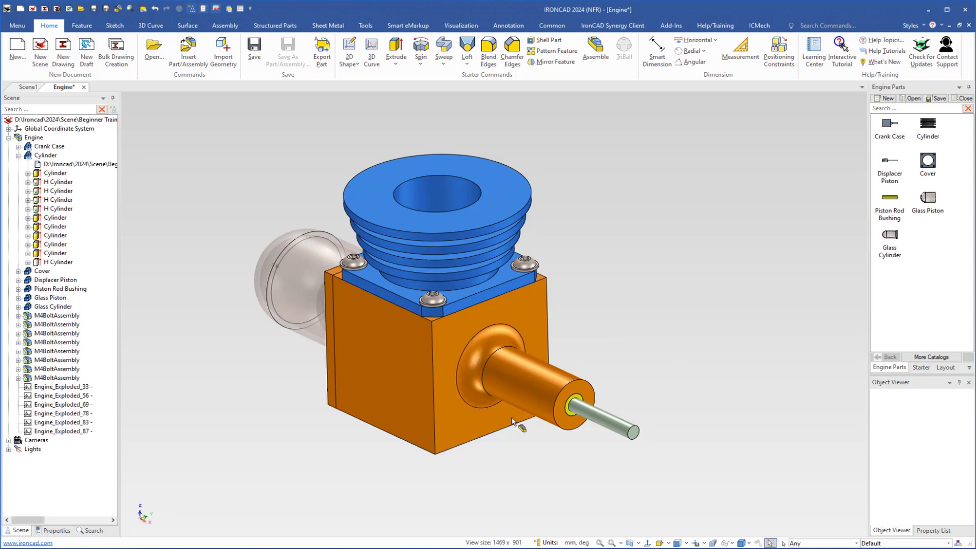
{"action": "key", "text": "F7"}
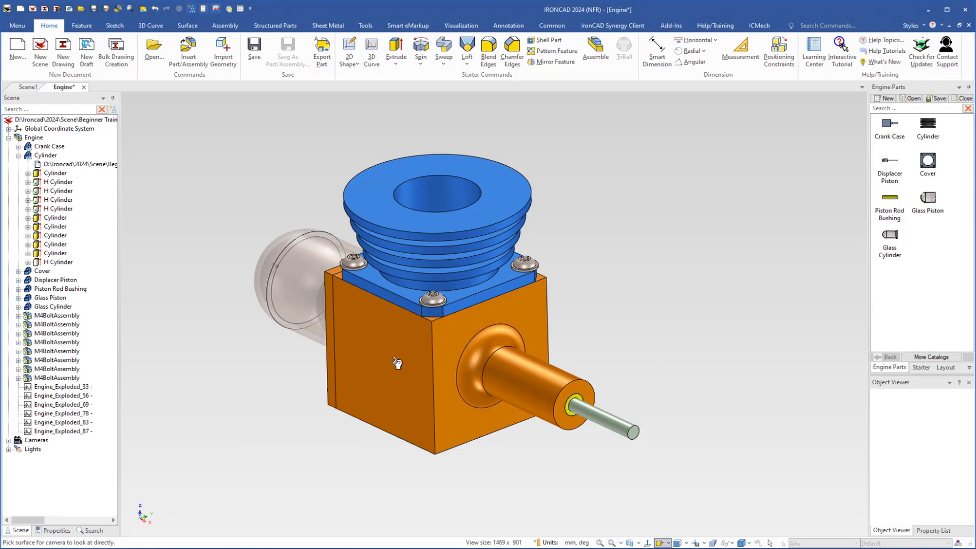
{"action": "left_click", "coordinate": [396, 363]}
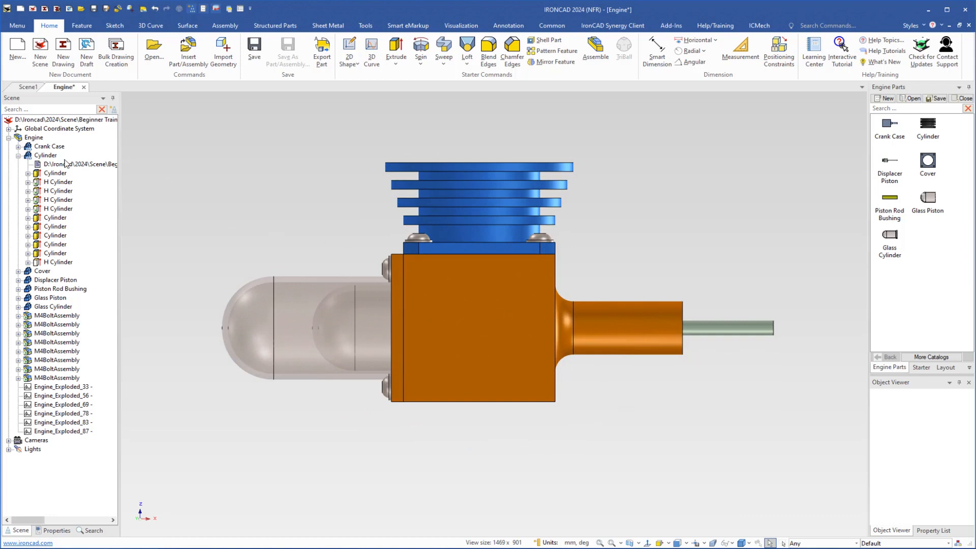
{"action": "left_click", "coordinate": [18, 156]}
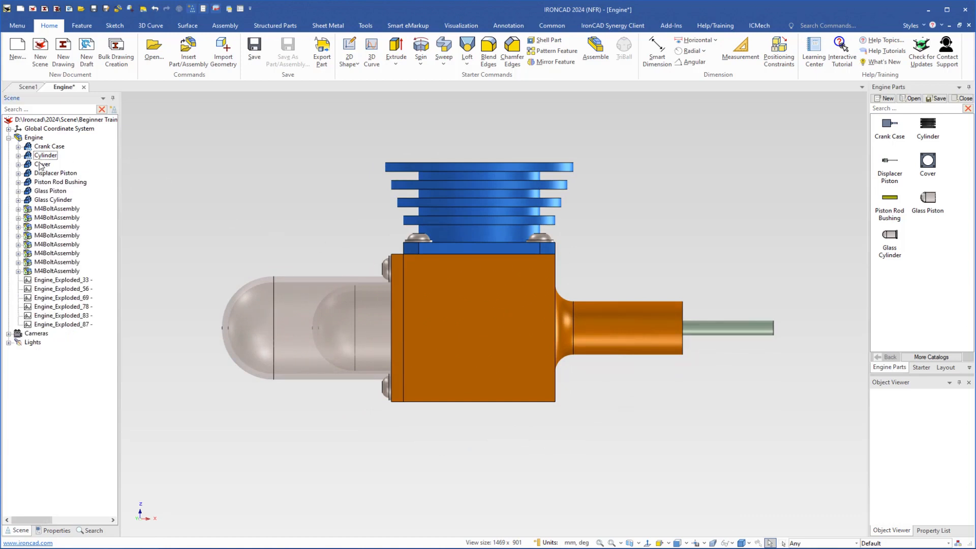
{"action": "left_click", "coordinate": [28, 147]}
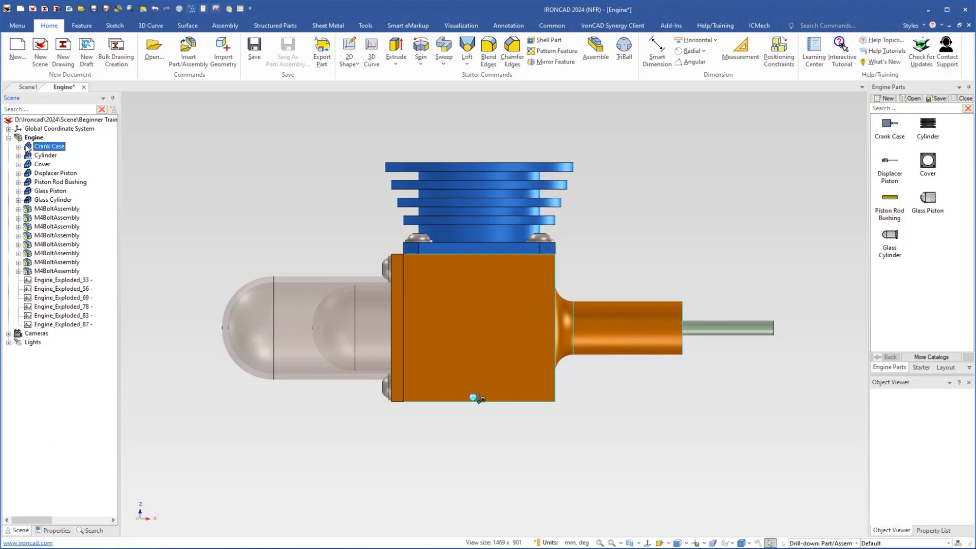
{"action": "left_click_drag", "start_coordinate": [31, 150], "coordinate": [930, 250]}
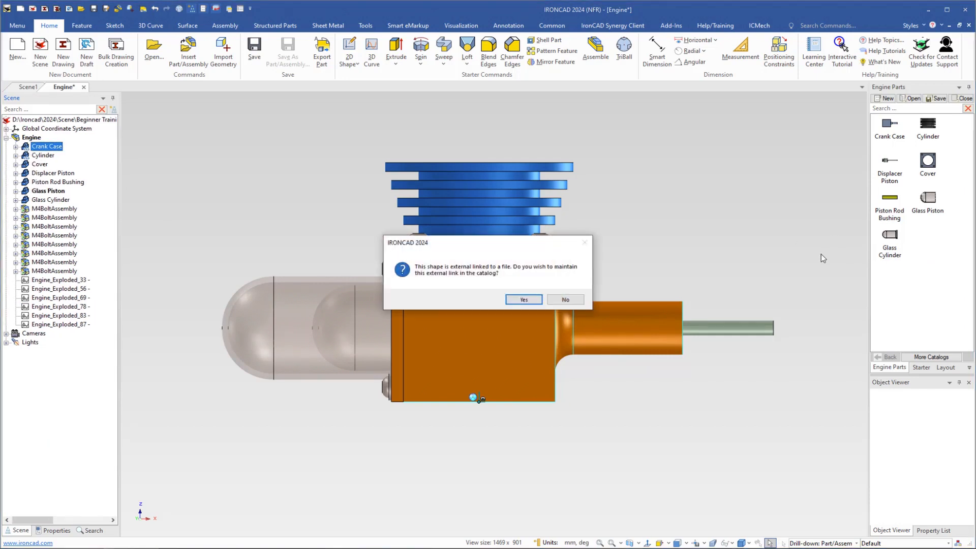
{"action": "left_click", "coordinate": [564, 300]}
Add the blue Cylinder to the Engine Parts catalog without maintaining its external file link
{"action": "left_click", "coordinate": [28, 158]}
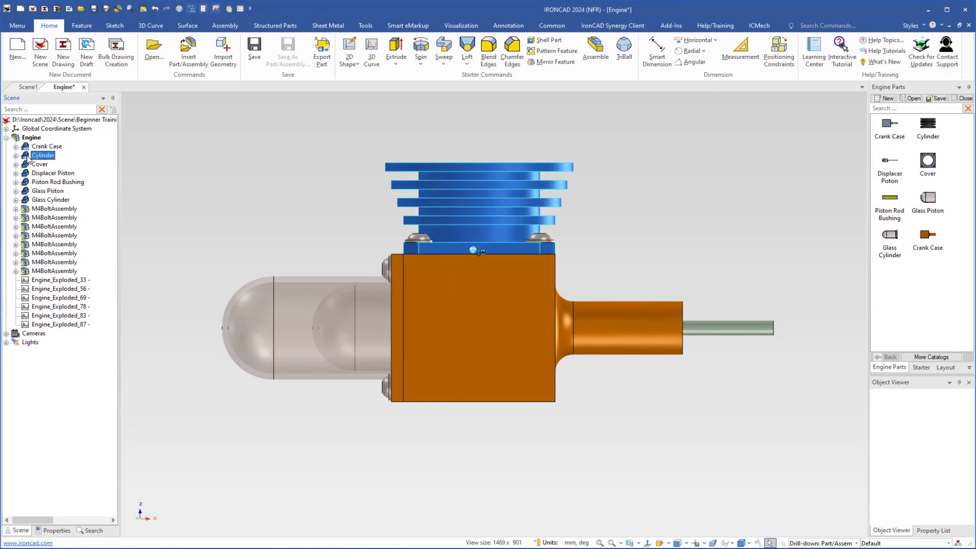
{"action": "left_click_drag", "start_coordinate": [34, 159], "coordinate": [896, 281]}
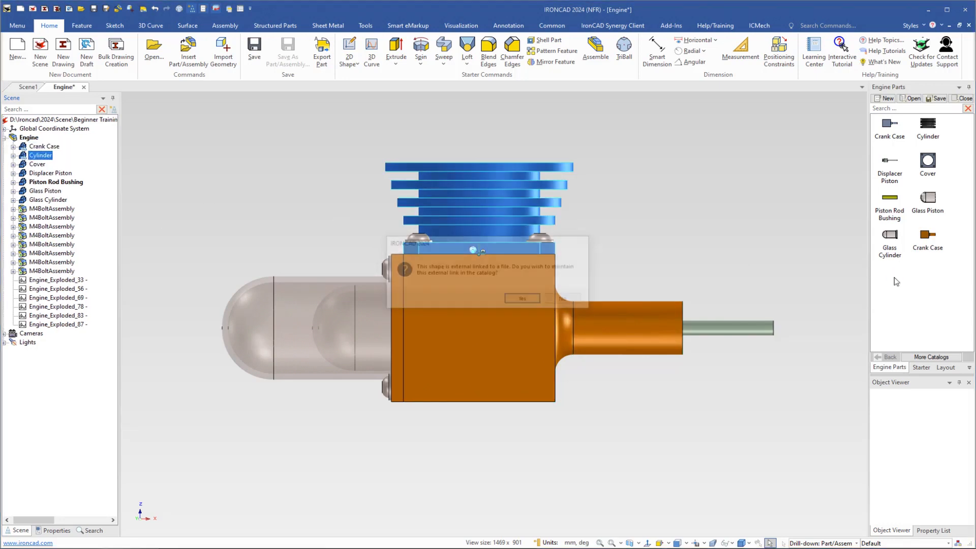
{"action": "left_click", "coordinate": [562, 299]}
Add the orange Cover to the Engine Parts catalog, with the view facing the glass cylinder side of the engine
{"action": "middle_click_drag", "start_coordinate": [446, 355], "coordinate": [559, 361]}
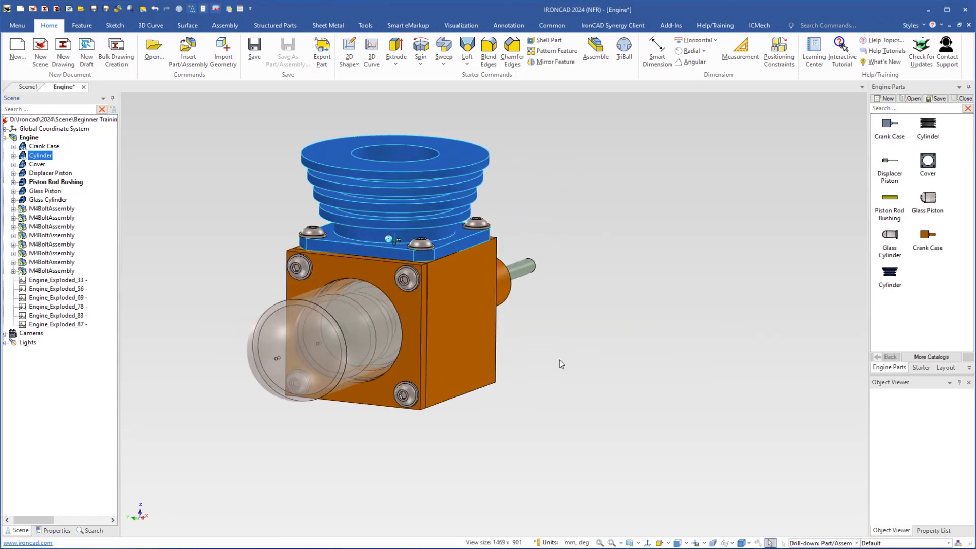
{"action": "key", "text": "F7"}
{"action": "left_click", "coordinate": [409, 310]}
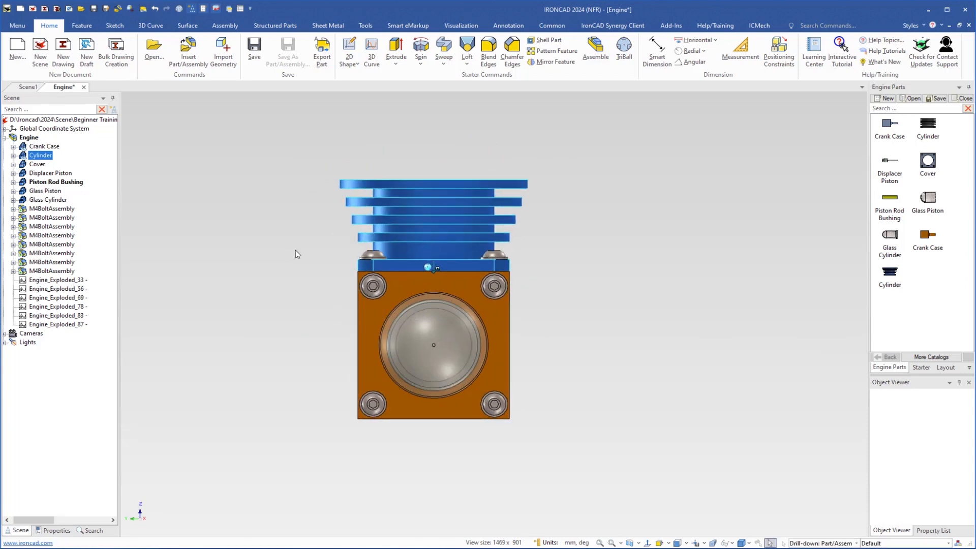
{"action": "left_click", "coordinate": [13, 164]}
{"action": "left_click", "coordinate": [22, 165]}
{"action": "left_click_drag", "start_coordinate": [22, 165], "coordinate": [934, 278]}
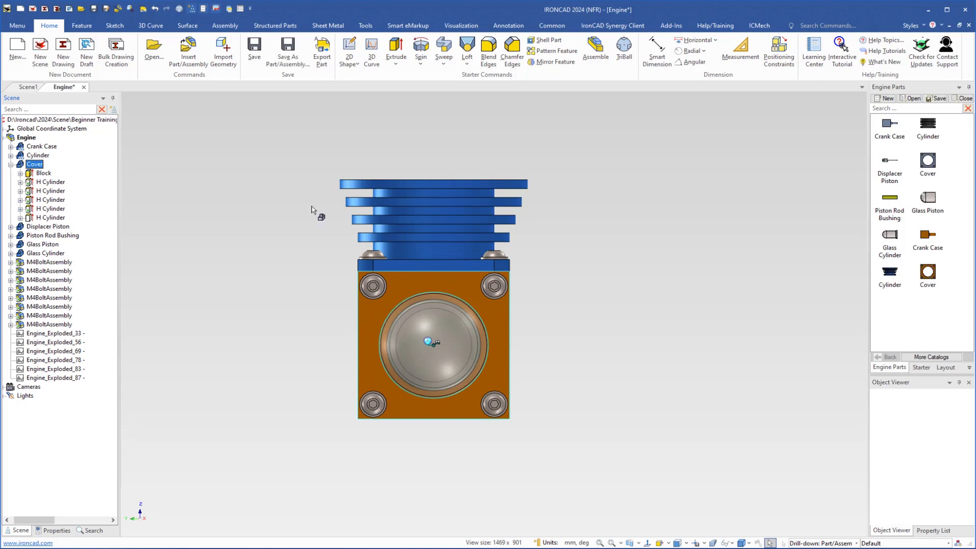
{"action": "left_click", "coordinate": [11, 164]}
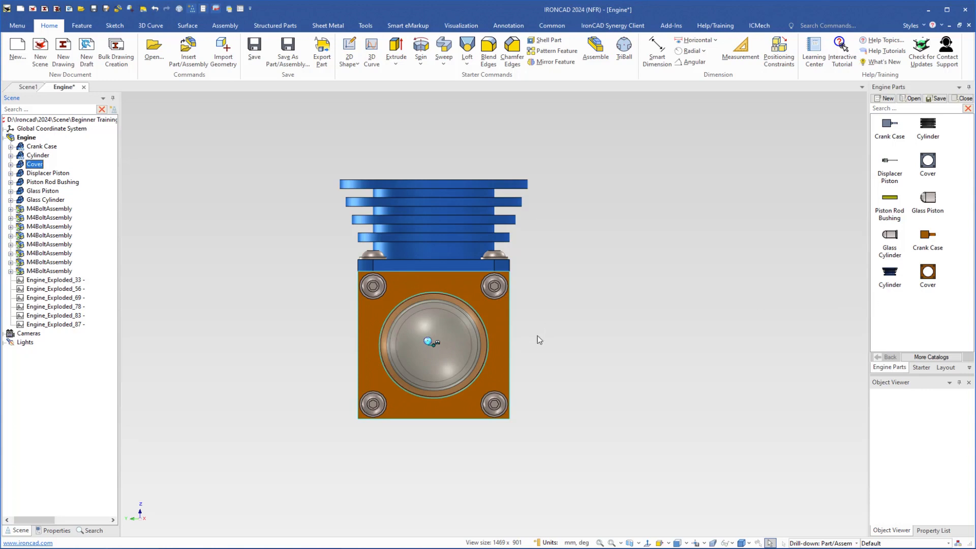
Fit the engine in an angled view, turn on perspective display and clear the selection
{"action": "key", "text": "F8"}
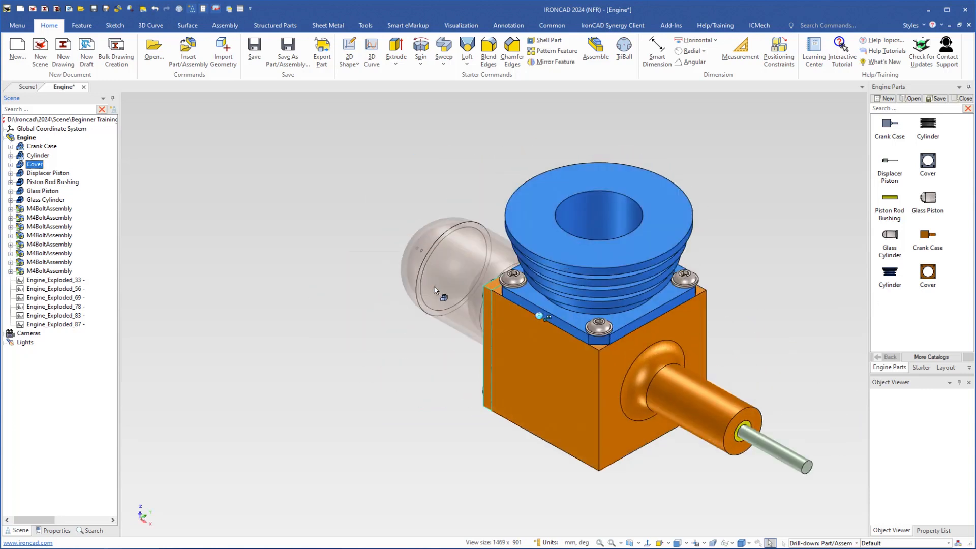
{"action": "key", "text": "F8"}
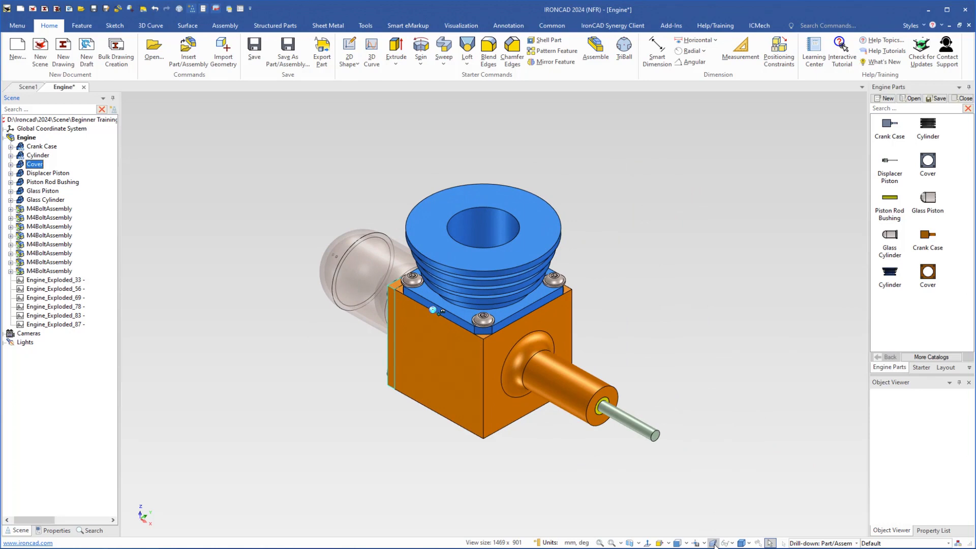
{"action": "left_click", "coordinate": [713, 543]}
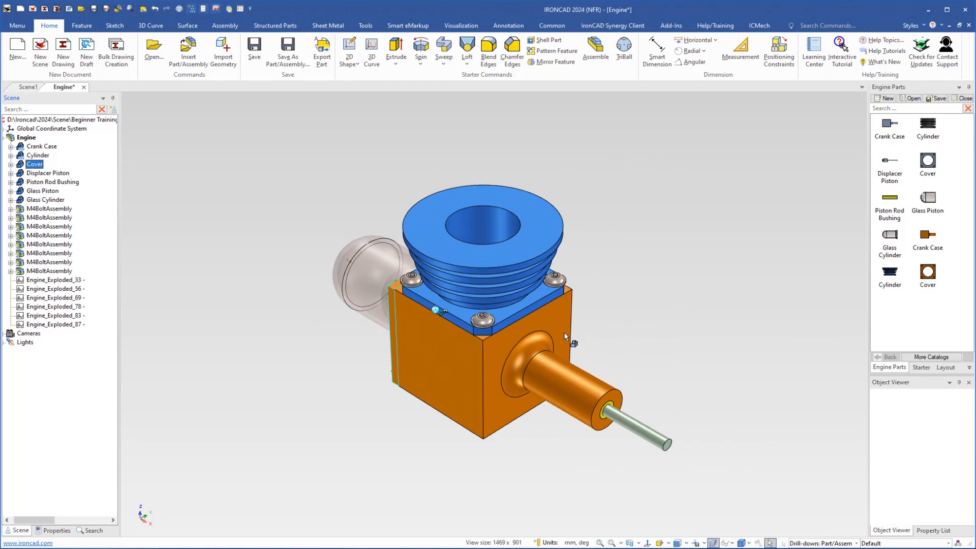
{"action": "left_click", "coordinate": [658, 306]}
{"action": "mouse_move", "coordinate": [530, 314]}
{"action": "middle_mouse_down"}
{"action": "mouse_move", "coordinate": [542, 305]}
{"action": "mouse_move", "coordinate": [526, 299]}
{"action": "middle_mouse_up"}
{"action": "middle_click_drag", "start_coordinate": [526, 299], "coordinate": [489, 279], "text": "shift"}
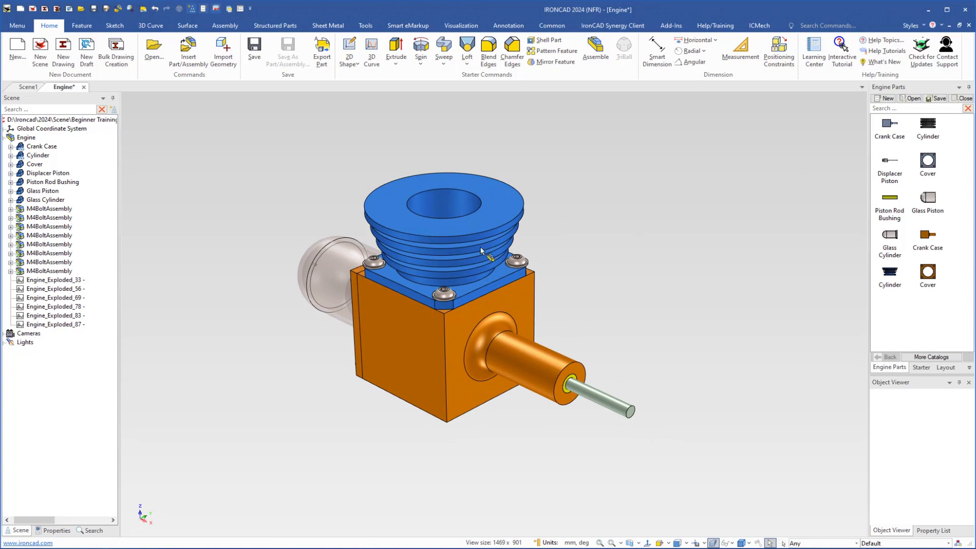
Replace the engine's blue Cylinder and orange Crank Case with the original grey Cylinder and light-blue Crank Case from the Engine Parts catalog
{"action": "left_click", "coordinate": [443, 233]}
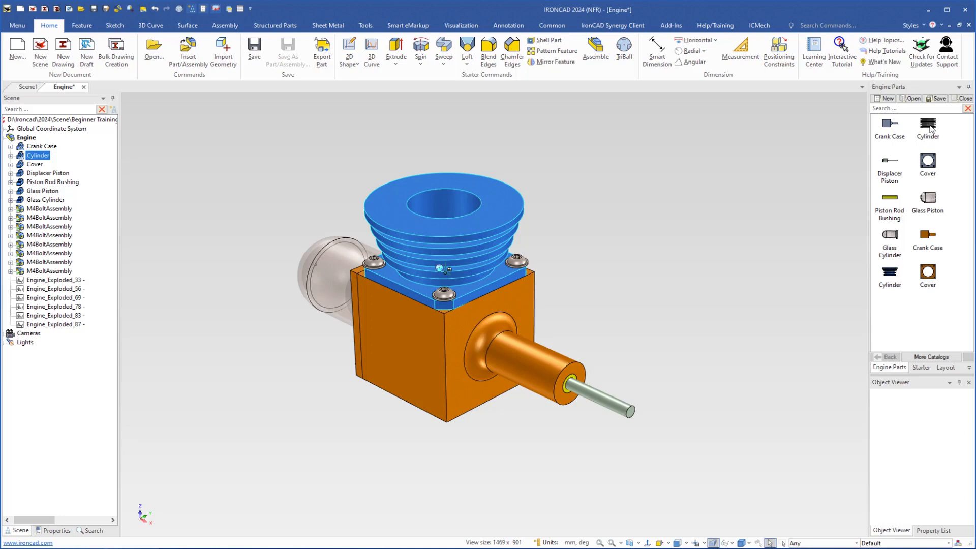
{"action": "left_click_drag", "start_coordinate": [930, 128], "coordinate": [467, 233]}
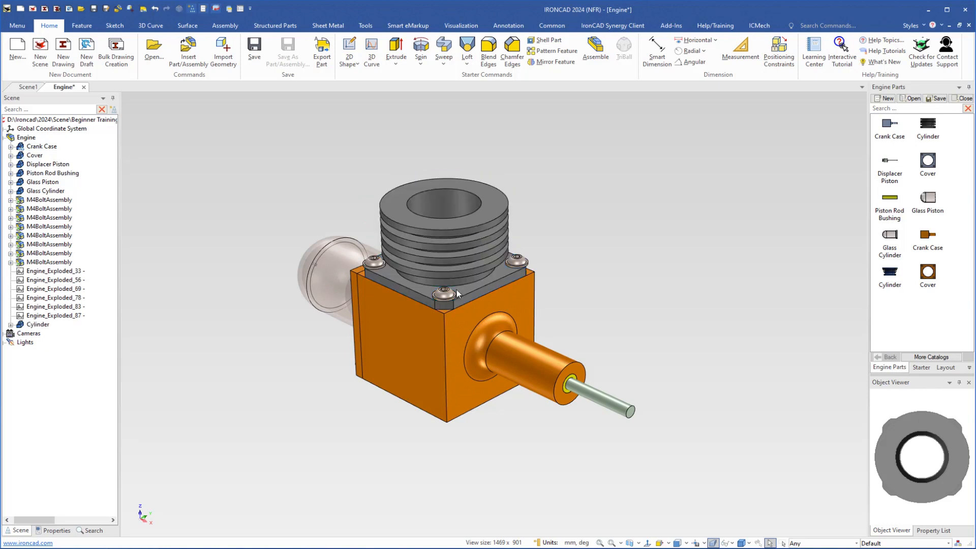
{"action": "left_click", "coordinate": [457, 331]}
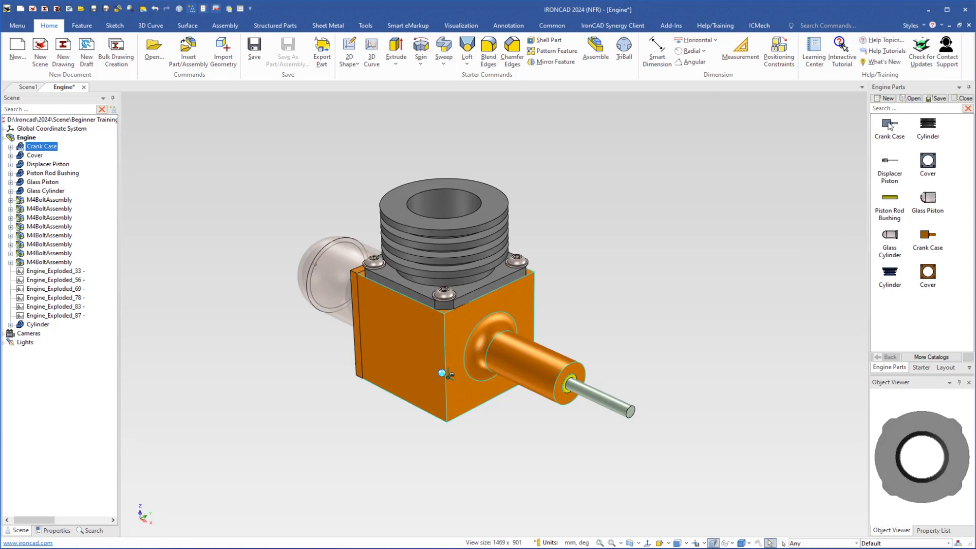
{"action": "left_click_drag", "start_coordinate": [890, 127], "coordinate": [520, 311]}
Replace the engine's orange Cover with the original light-blue Cover from the Engine Parts catalog
{"action": "middle_click_drag", "start_coordinate": [413, 386], "coordinate": [600, 364]}
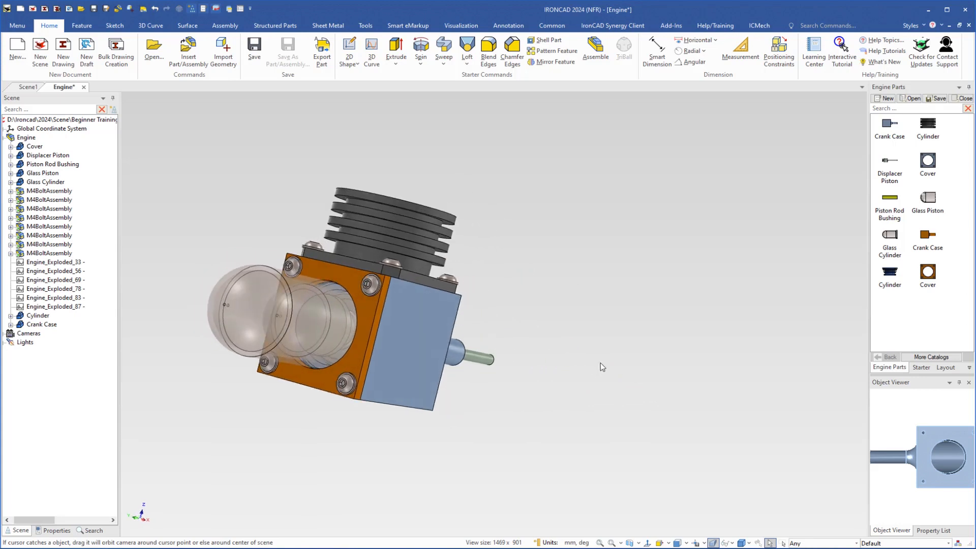
{"action": "left_click", "coordinate": [369, 312]}
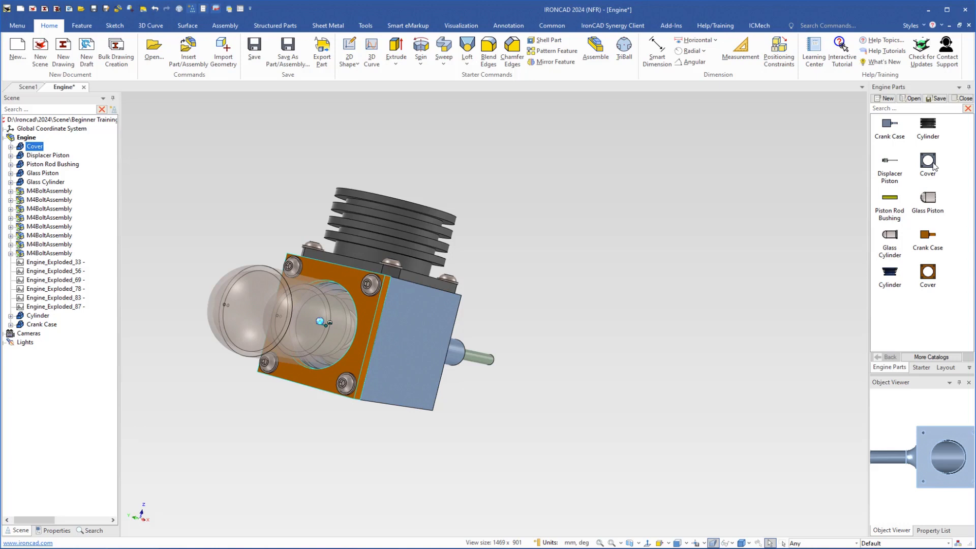
{"action": "left_click_drag", "start_coordinate": [933, 165], "coordinate": [370, 318]}
{"action": "middle_click_drag", "start_coordinate": [475, 353], "coordinate": [270, 350]}
{"action": "middle_click_drag", "start_coordinate": [503, 328], "coordinate": [477, 375], "text": "ctrl"}
{"action": "key", "text": "F8"}
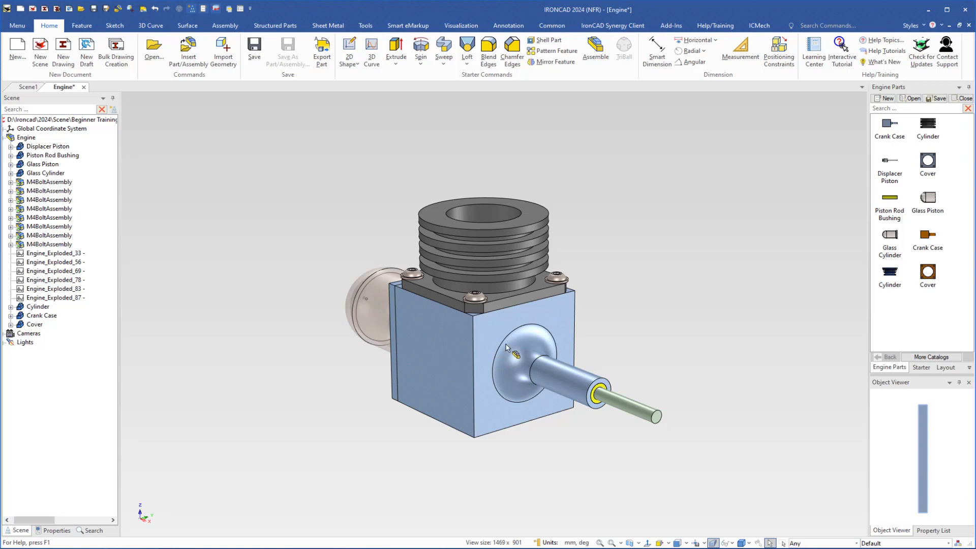
Examine the swapped Crank Case, Cover and Cylinder and the whole Engine assembly by selecting each one, then clear the selection
{"action": "middle_click_drag", "start_coordinate": [505, 350], "coordinate": [524, 353]}
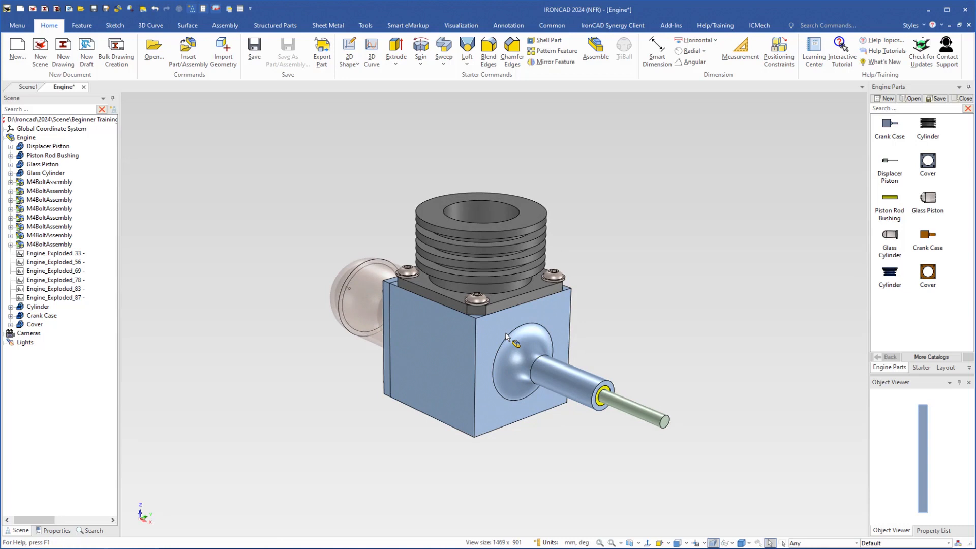
{"action": "left_click", "coordinate": [483, 350]}
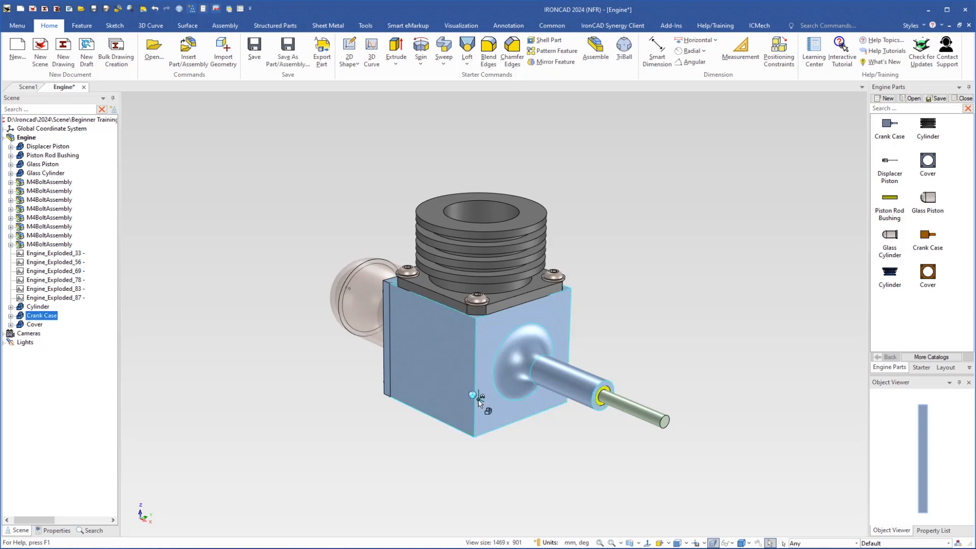
{"action": "left_click", "coordinate": [386, 342]}
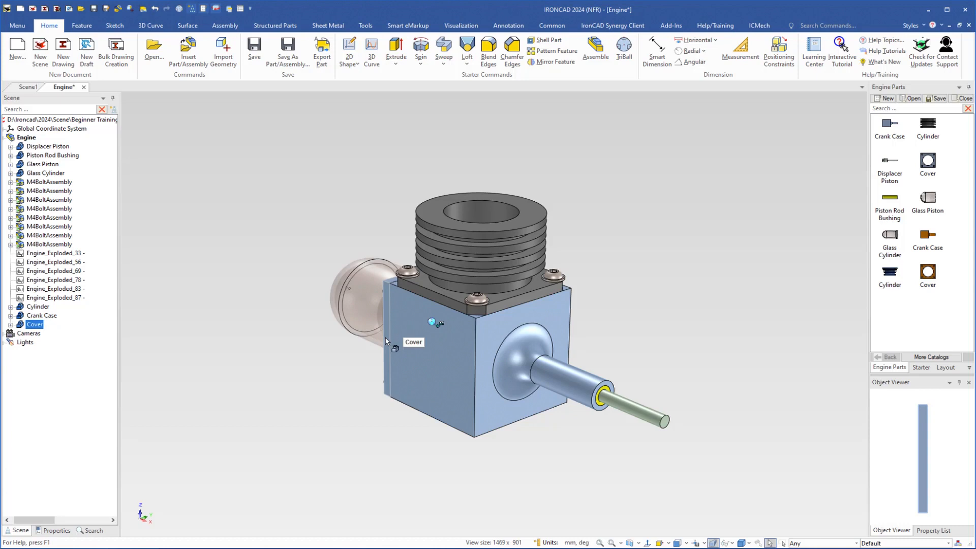
{"action": "left_click", "coordinate": [481, 270]}
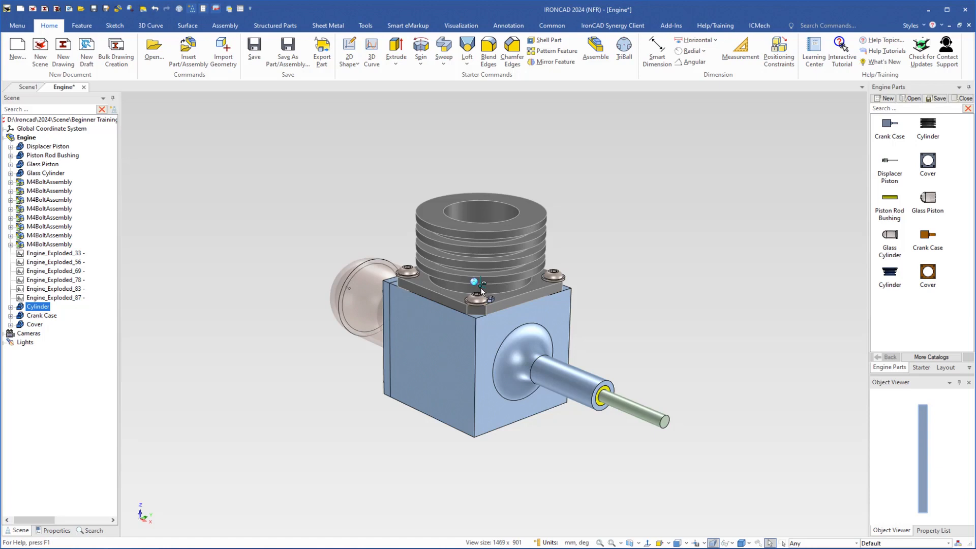
{"action": "middle_click_drag", "start_coordinate": [483, 295], "coordinate": [484, 308]}
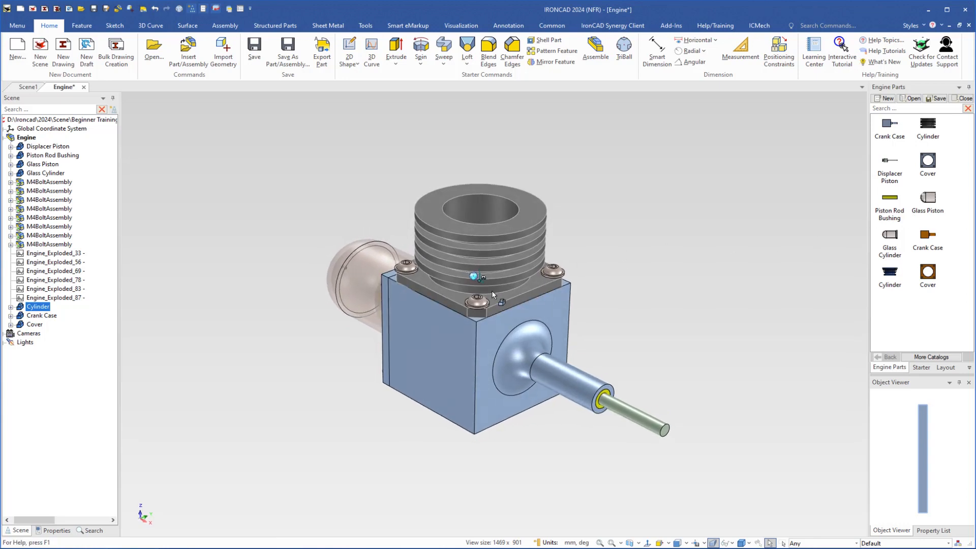
{"action": "left_click", "coordinate": [525, 298]}
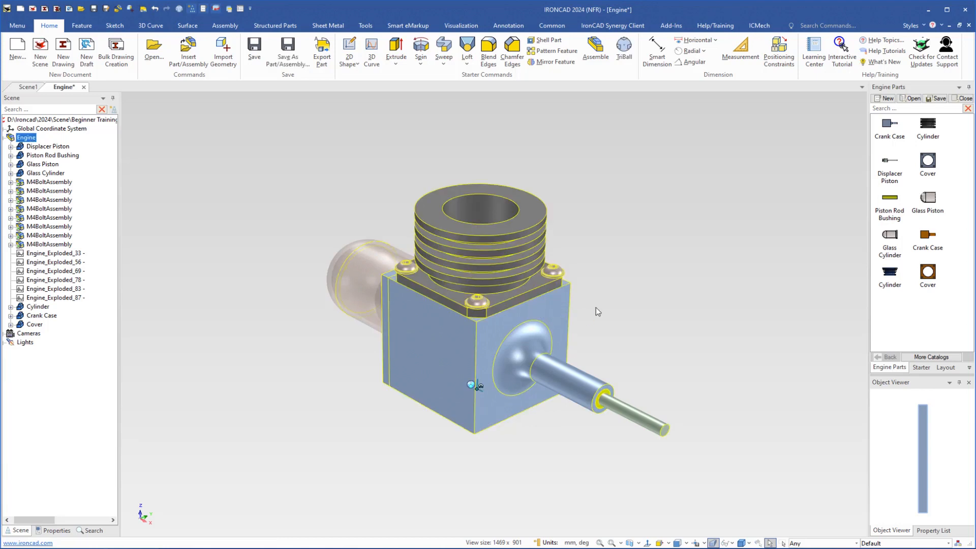
{"action": "middle_click_drag", "start_coordinate": [628, 299], "coordinate": [620, 300]}
{"action": "left_click", "coordinate": [629, 283]}
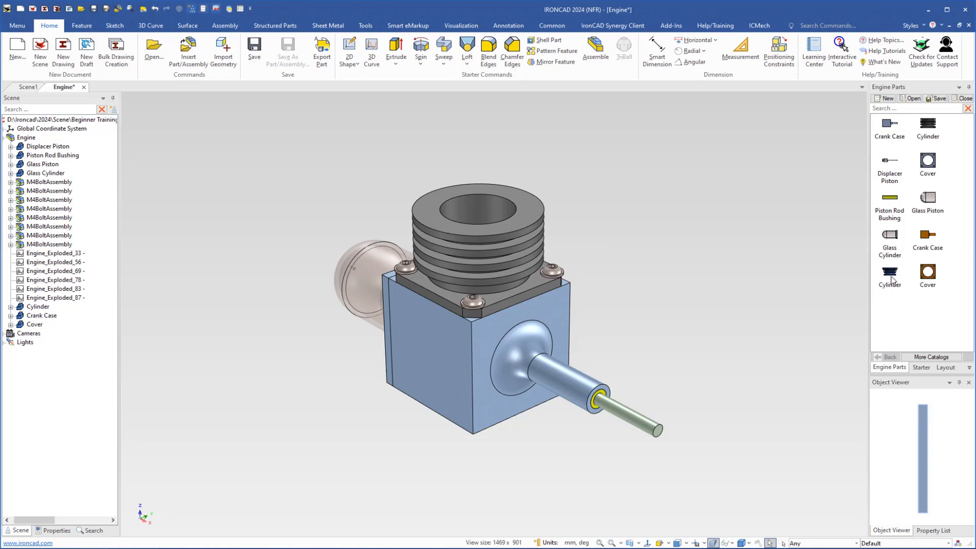
Try replacing the engine with the blue Cylinder from the Engine Parts catalog, then undo the replacement
{"action": "left_click_drag", "start_coordinate": [890, 275], "coordinate": [479, 212]}
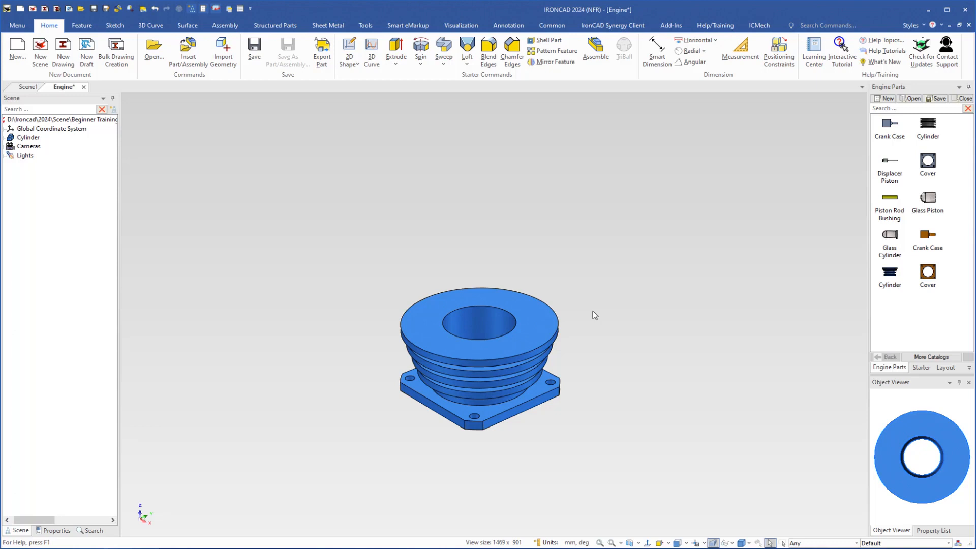
{"action": "left_click", "coordinate": [155, 9]}
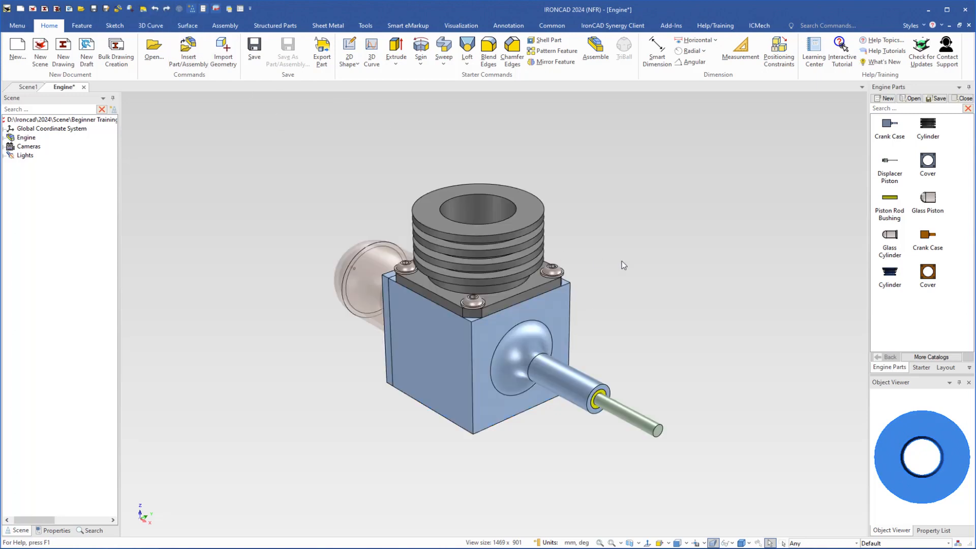